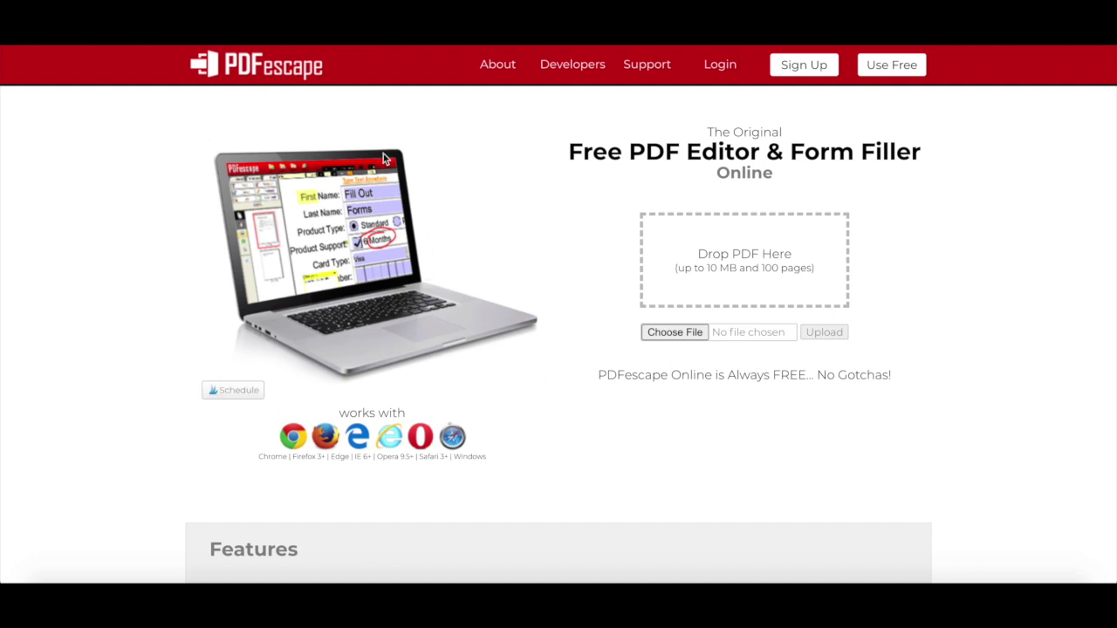
pyautogui.scroll(-3, 232, 319)
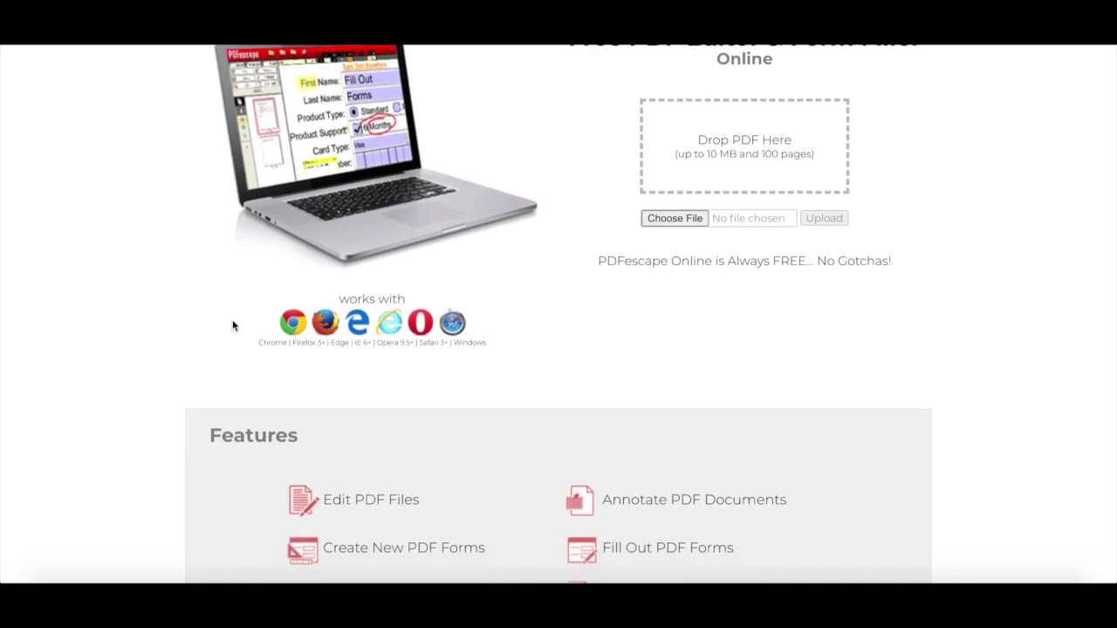
pyautogui.scroll(-4, 233, 325)
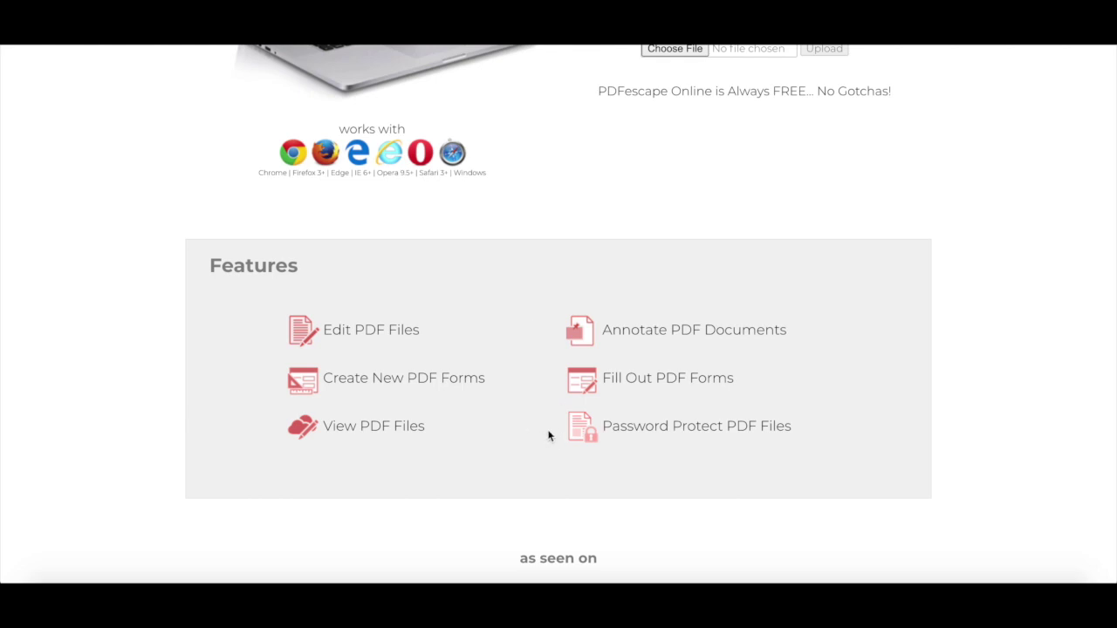
pyautogui.scroll(5, 548, 436)
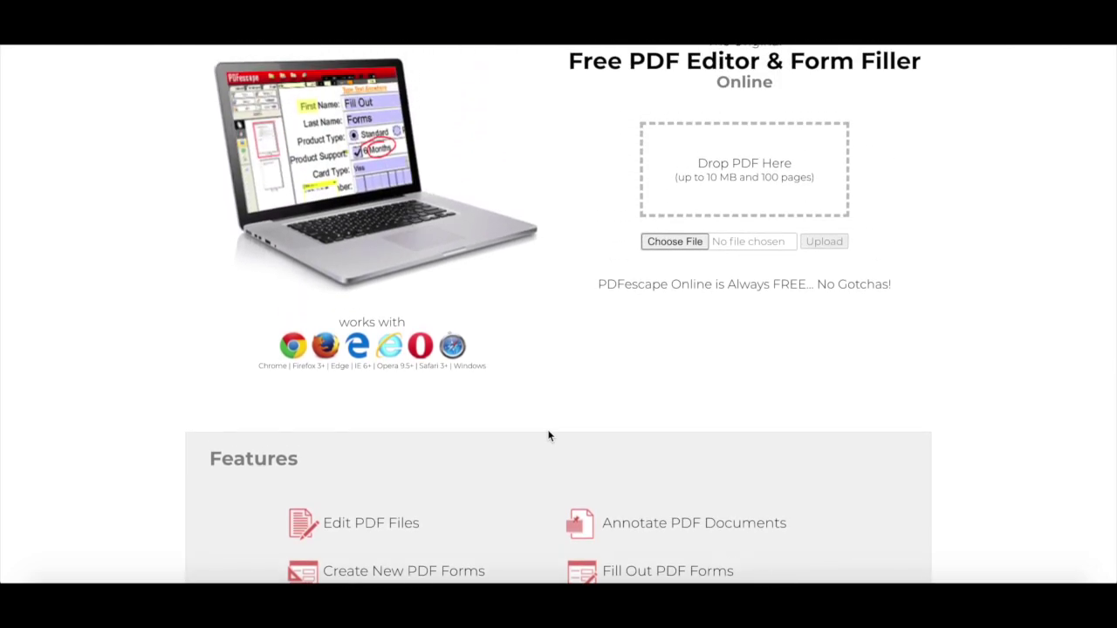
pyautogui.scroll(1, 548, 436)
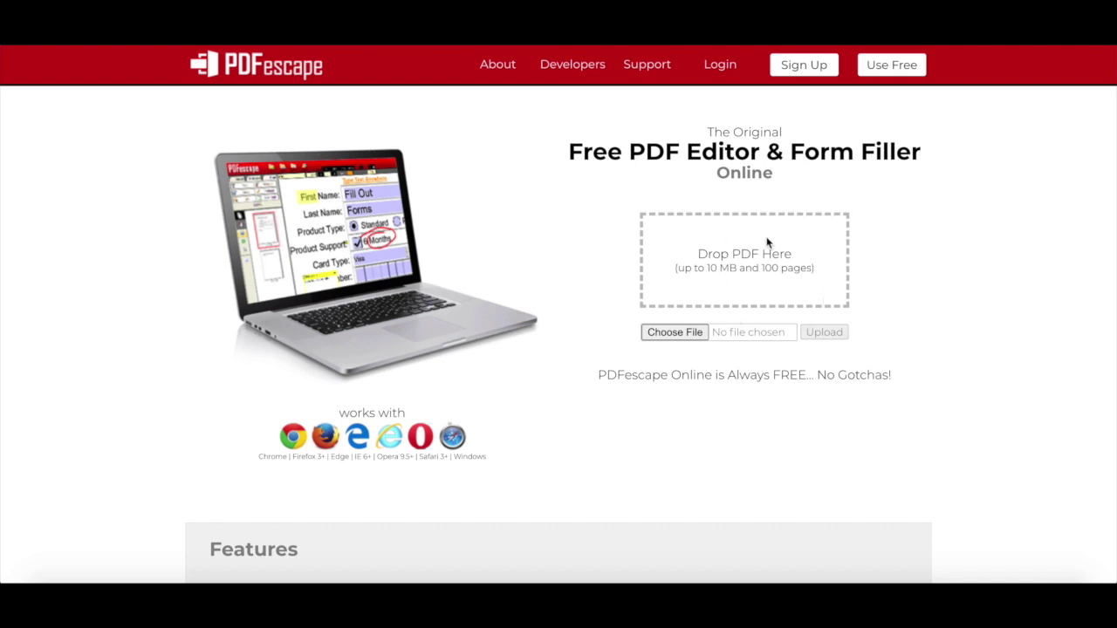
# Search for 'complete' and upload the Complete Website Creation Guide PDF into the editor.
pyautogui.click(681, 332)
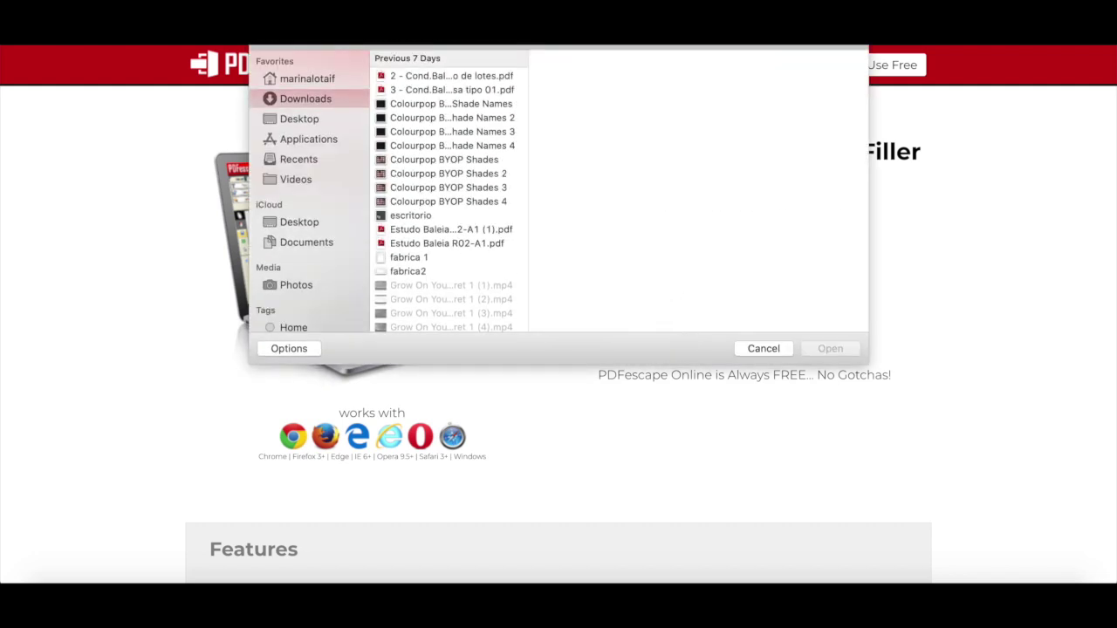
pyautogui.write('complete')
pyautogui.click(501, 175)
pyautogui.click(831, 349)
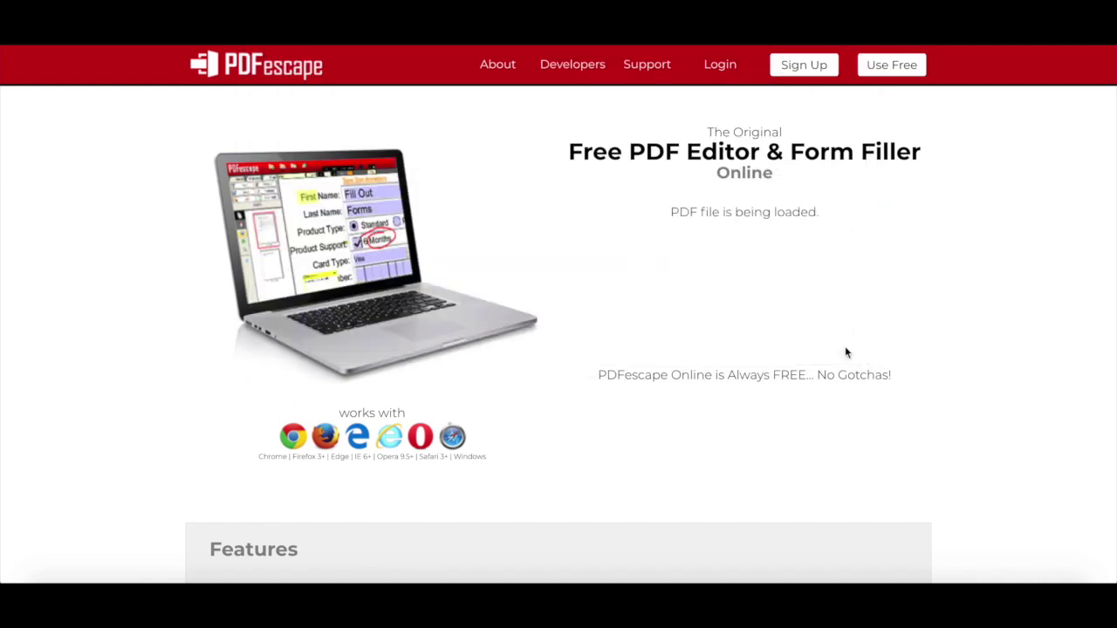
pyautogui.scroll(-5, 756, 353)
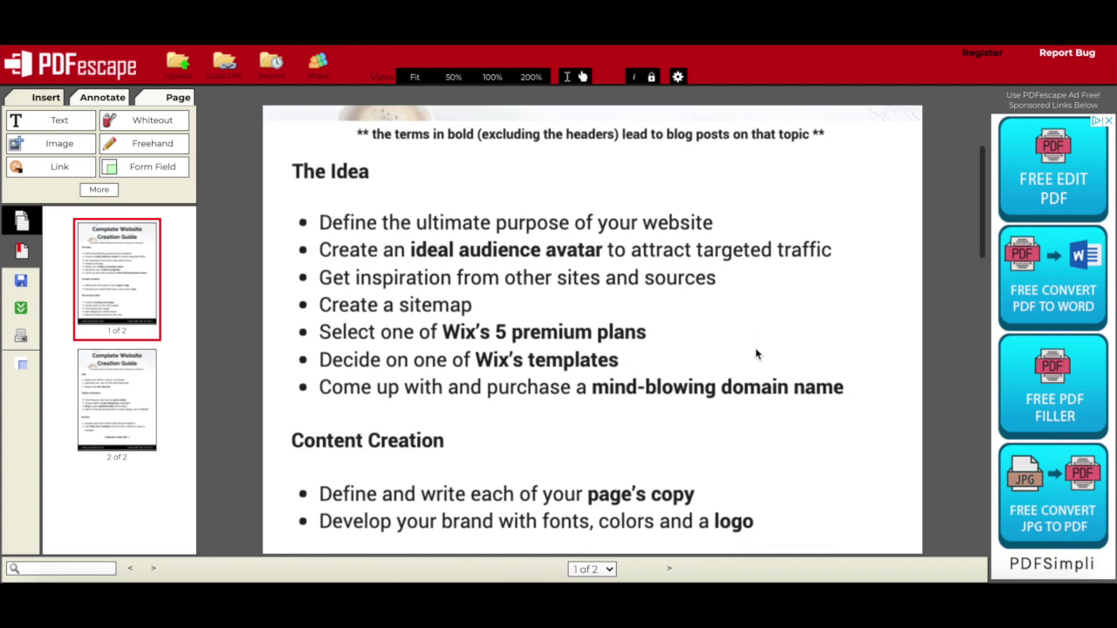
pyautogui.scroll(3, 755, 347)
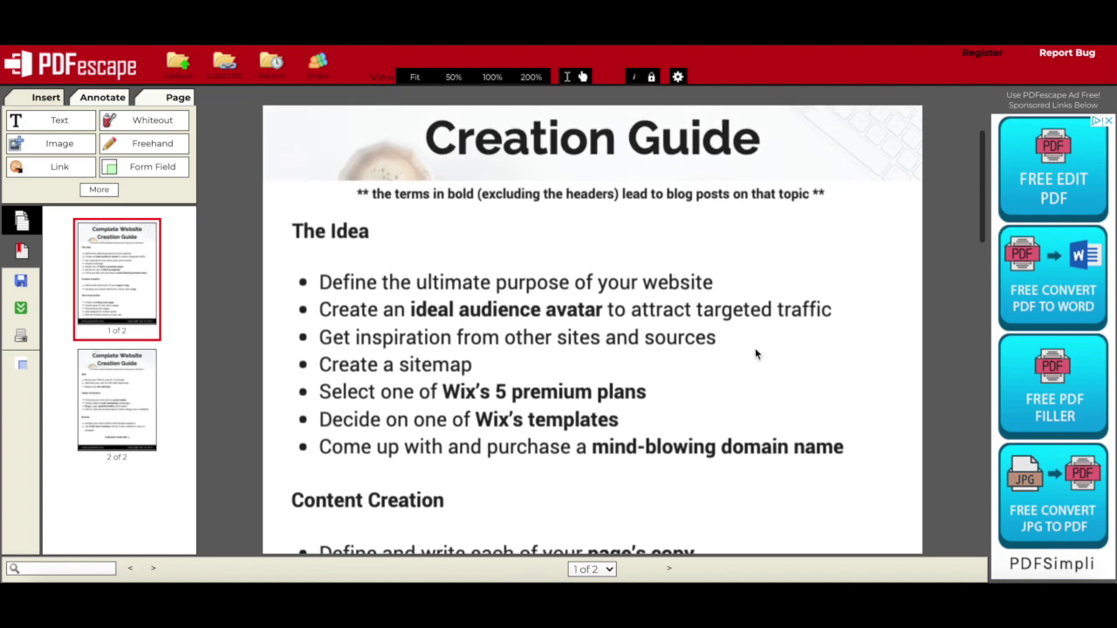
pyautogui.scroll(2, 756, 354)
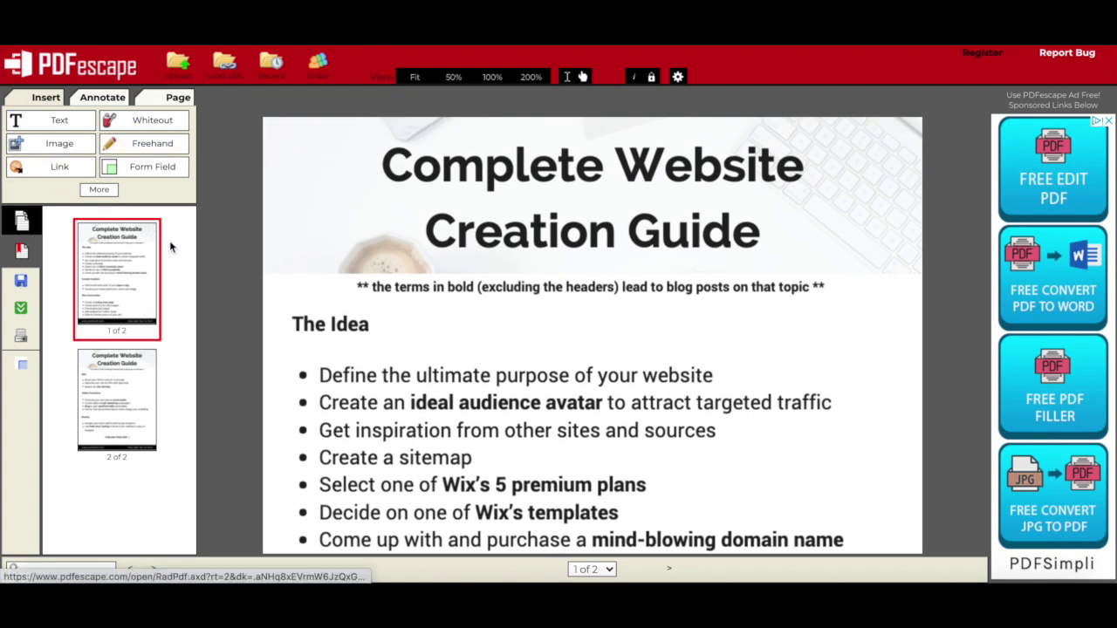
# Add a 'hello' text box left of the title, leaving its Text Options unchanged.
pyautogui.click(31, 127)
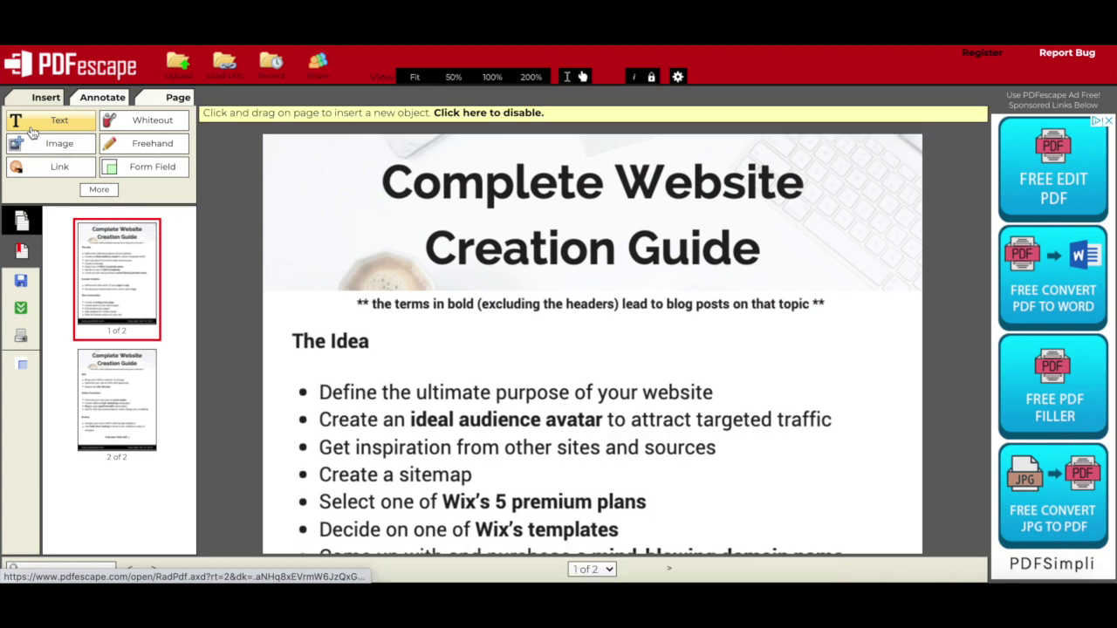
pyautogui.moveTo(291, 225); pyautogui.dragTo(410, 277)
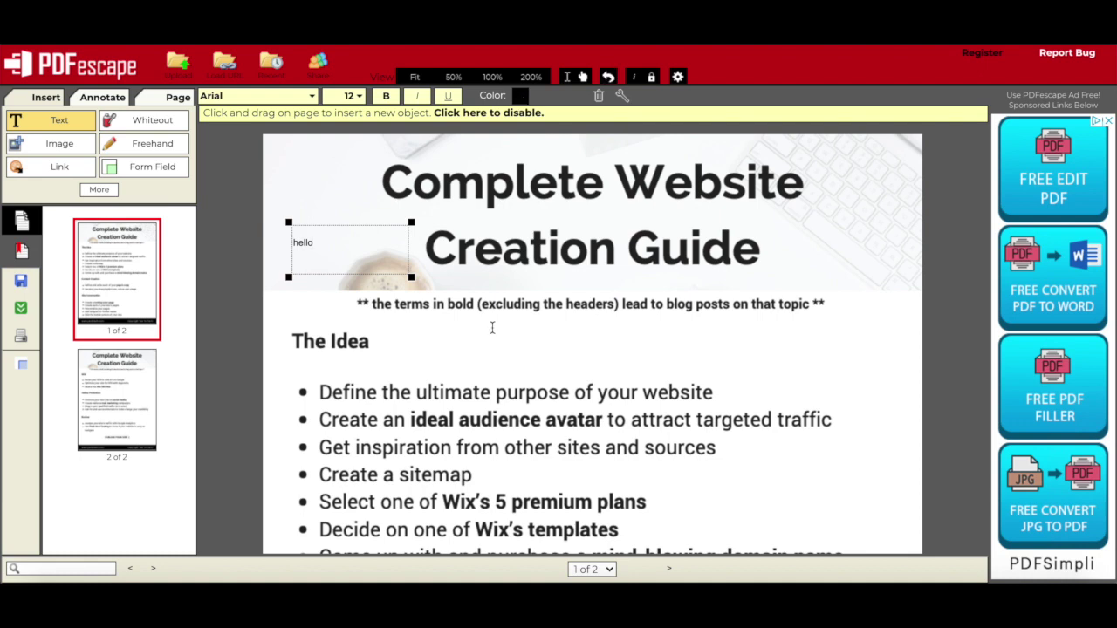
pyautogui.click(622, 102)
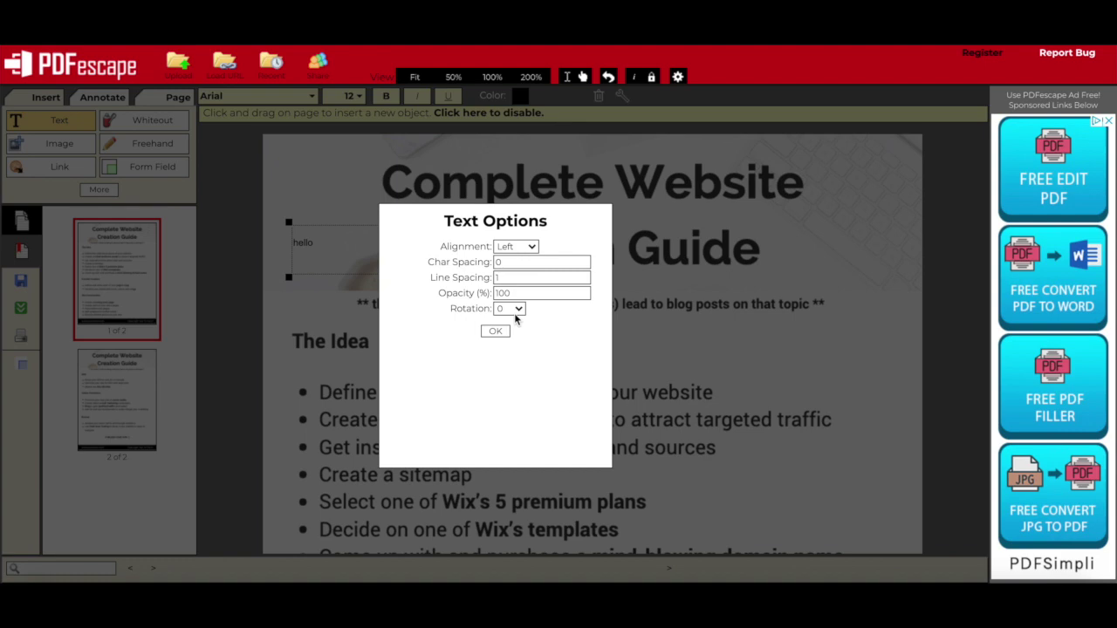
pyautogui.click(495, 331)
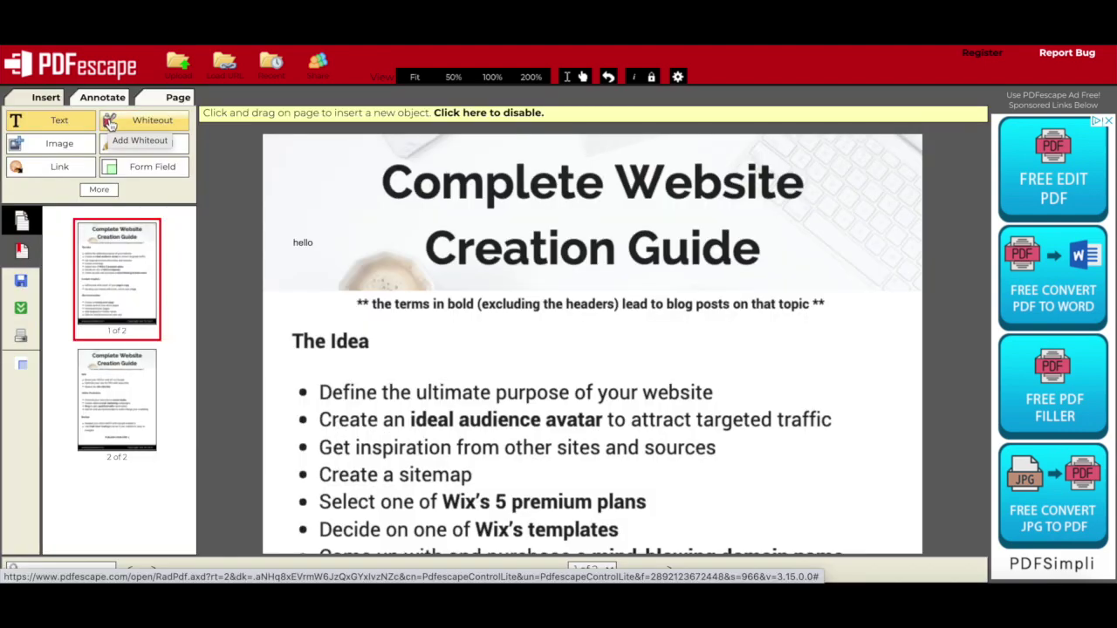
# Cover The Idea heading with a whiteout box and cancel the Add Image dialog.
pyautogui.click(110, 125)
pyautogui.moveTo(281, 310); pyautogui.dragTo(386, 375)
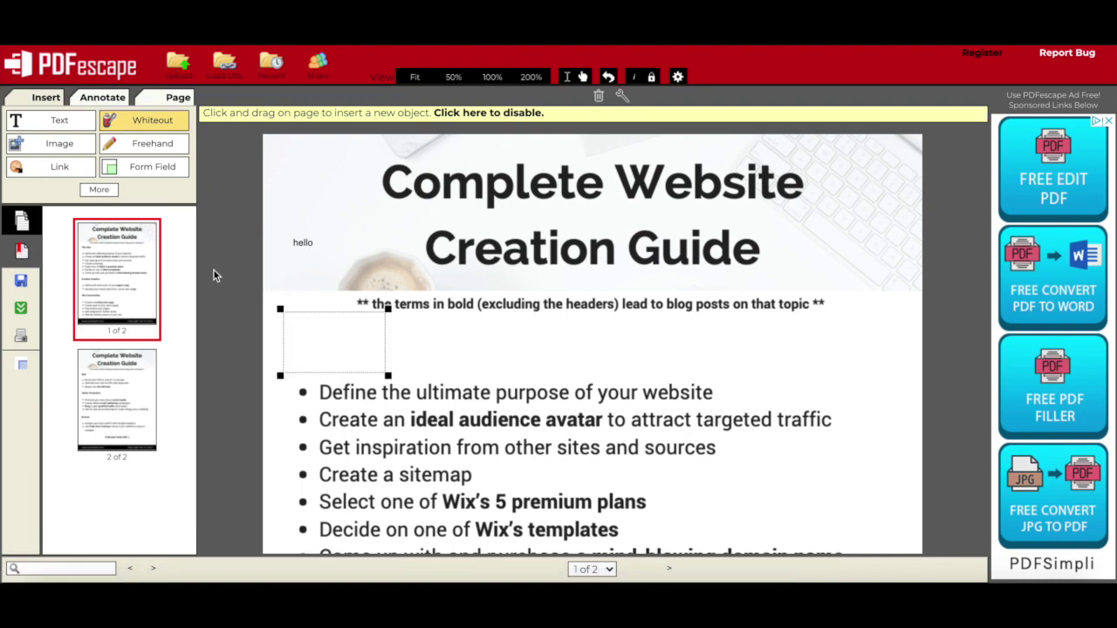
pyautogui.click(49, 149)
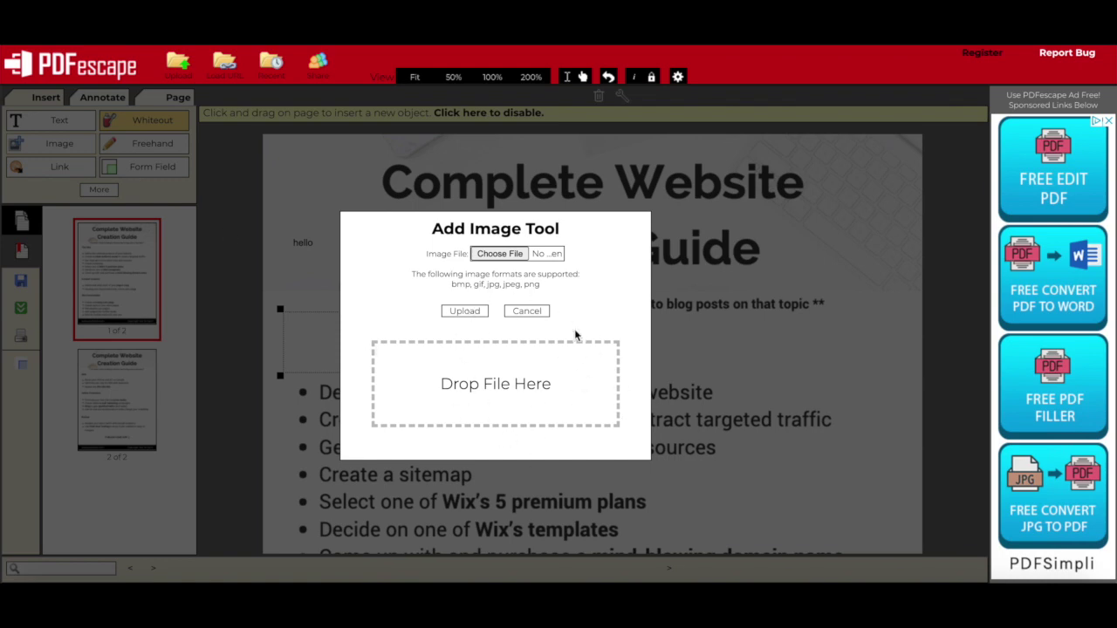
pyautogui.click(528, 311)
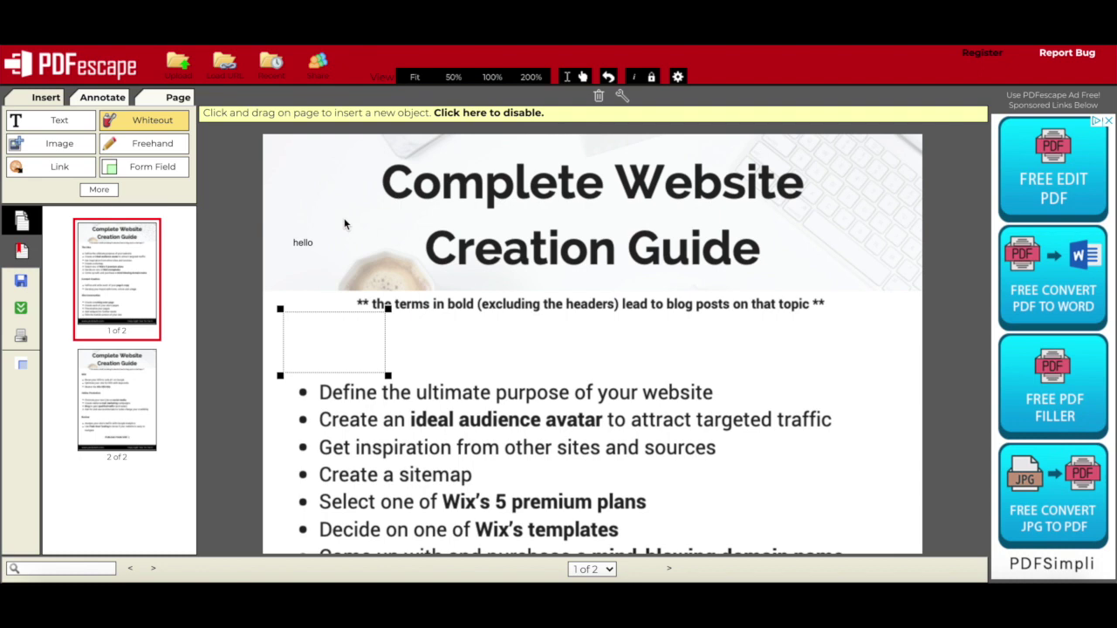
# Draw a freehand scribble above the bullets and link the word 'Define' to page 1.
pyautogui.click(173, 149)
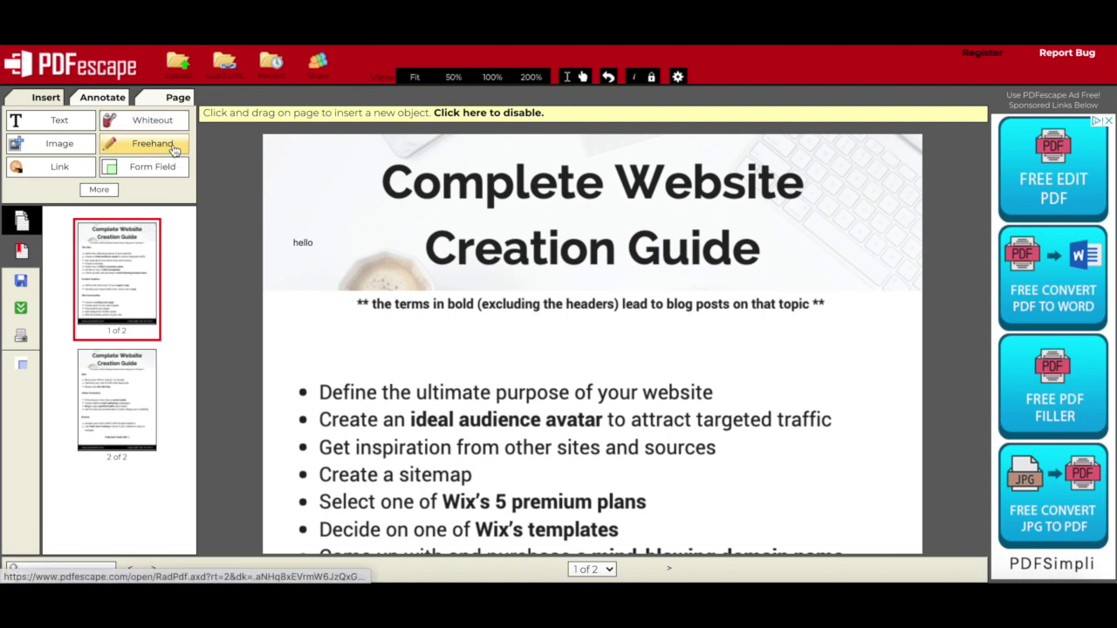
pyautogui.moveTo(286, 315)
pyautogui.mouseDown()
pyautogui.moveTo(312, 356)
pyautogui.moveTo(418, 360)
pyautogui.mouseUp()
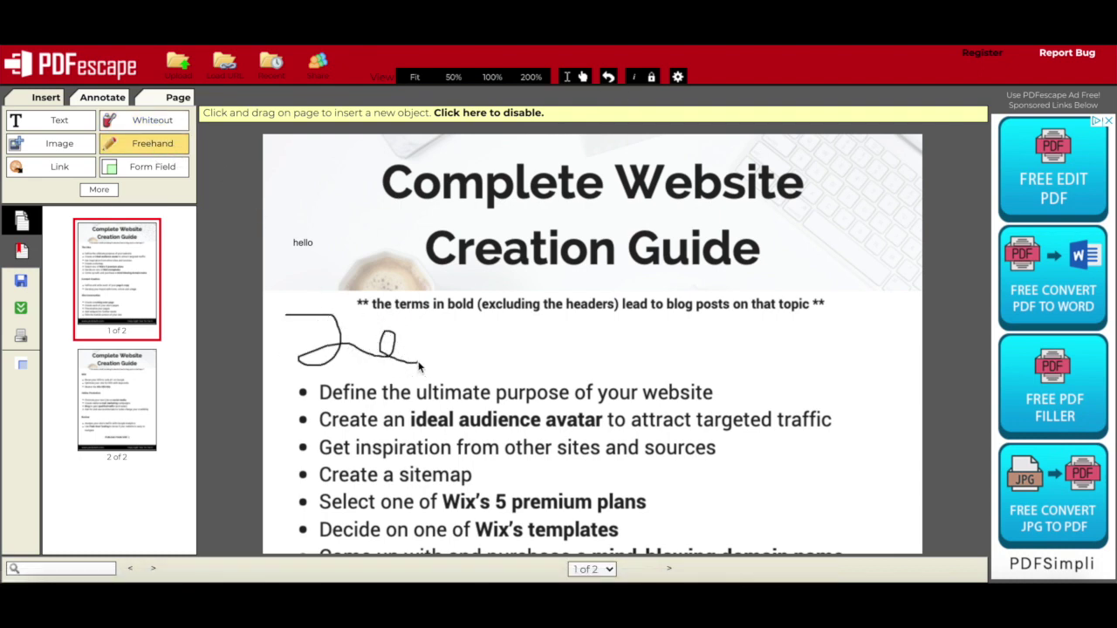
pyautogui.click(66, 172)
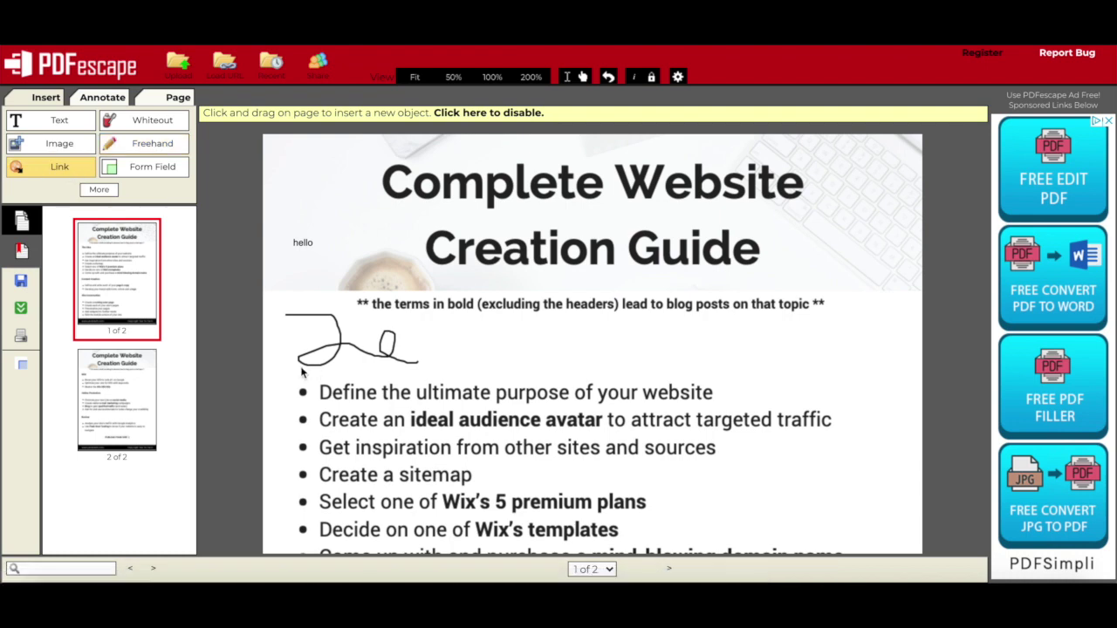
pyautogui.moveTo(314, 373); pyautogui.dragTo(382, 407)
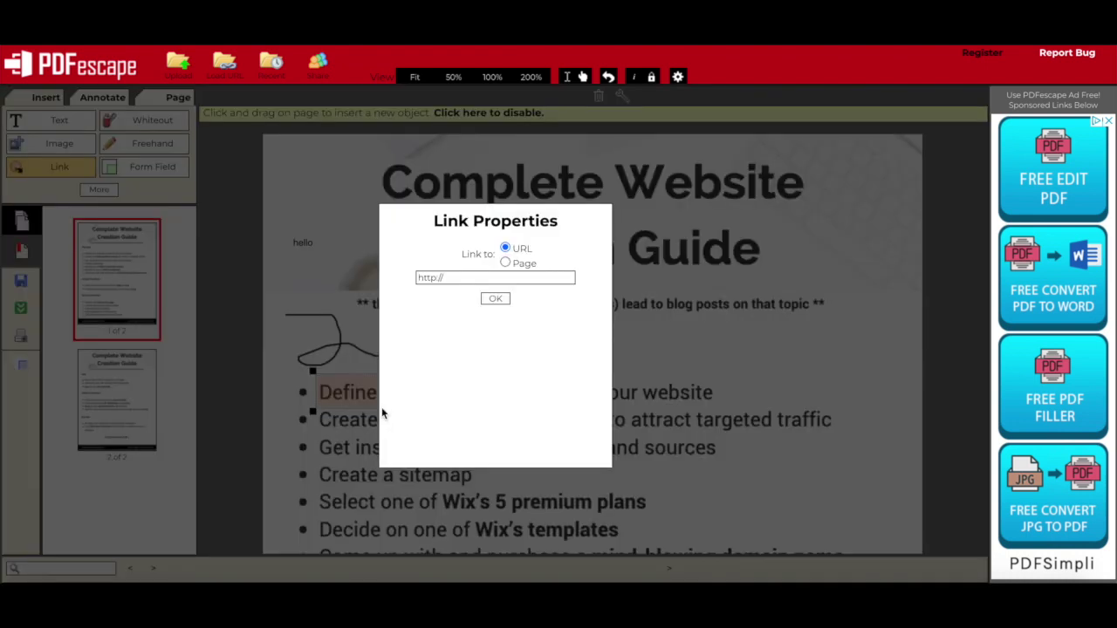
pyautogui.click(505, 264)
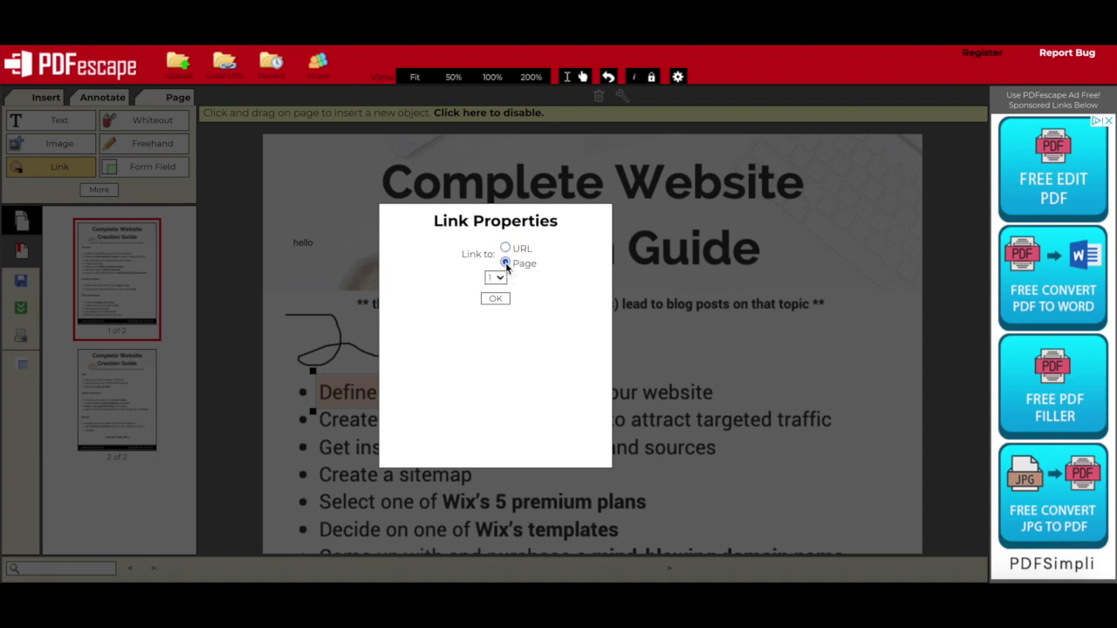
pyautogui.click(495, 298)
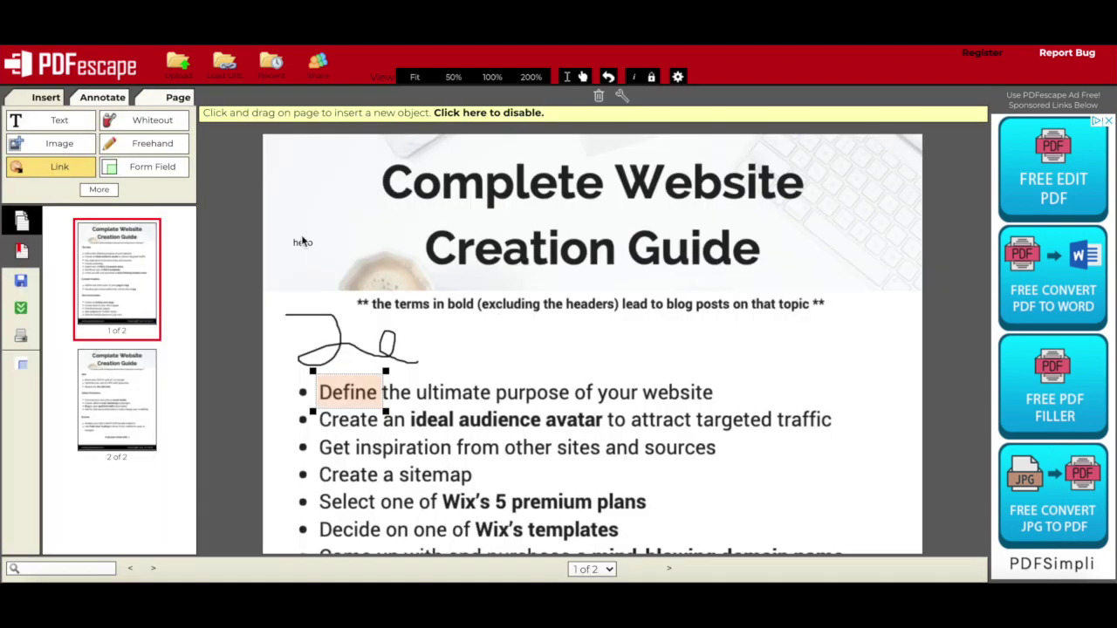
# Check the form field types, then draw a horizontal line right of the scribble.
pyautogui.click(172, 172)
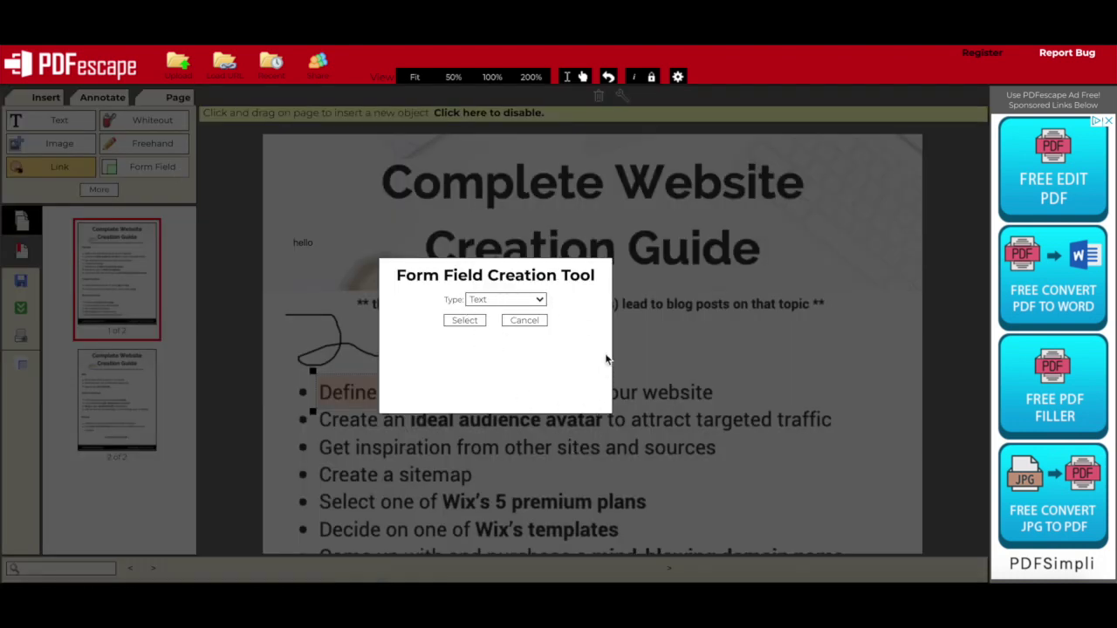
pyautogui.click(539, 302)
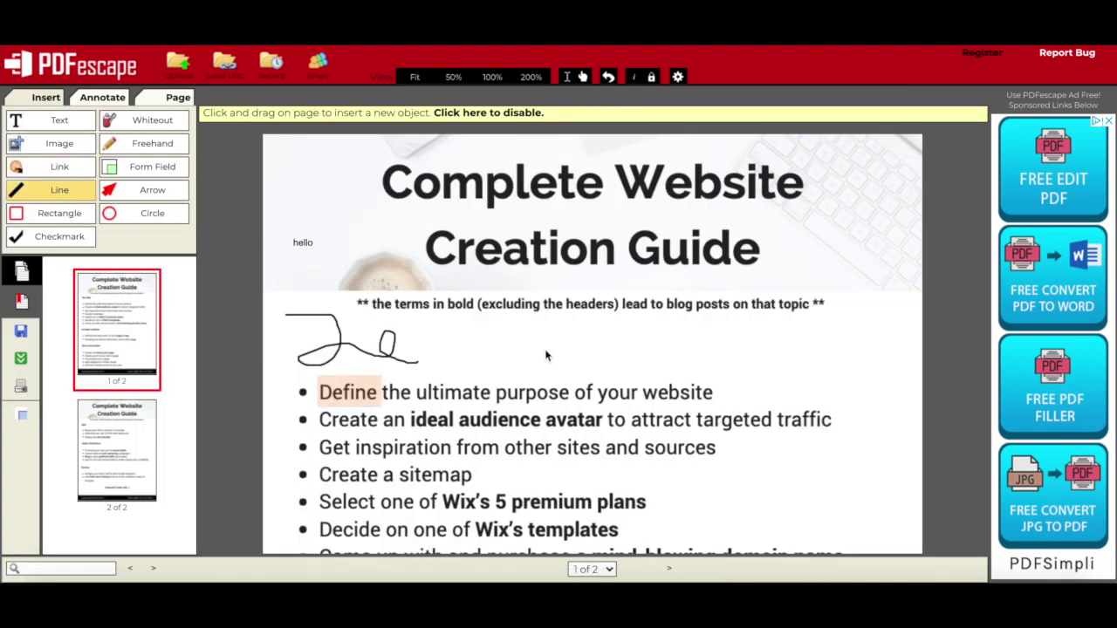
pyautogui.moveTo(543, 342); pyautogui.dragTo(728, 343)
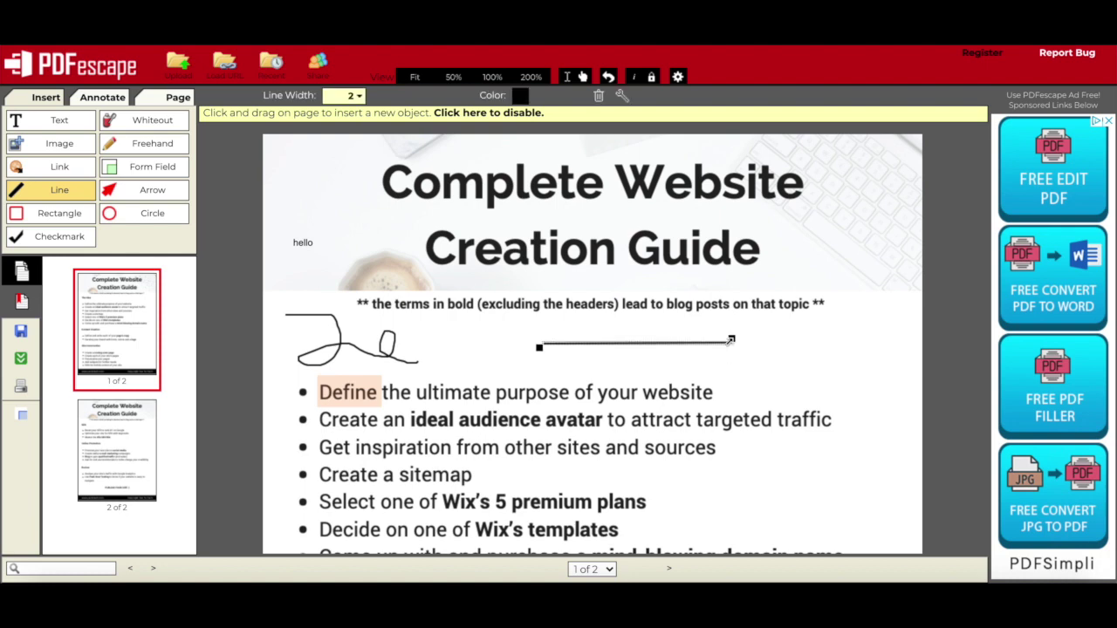
# Draw a downward arrow beside the hello note and a red rectangle near the first bullet.
pyautogui.click(159, 191)
pyautogui.moveTo(328, 169); pyautogui.dragTo(367, 266)
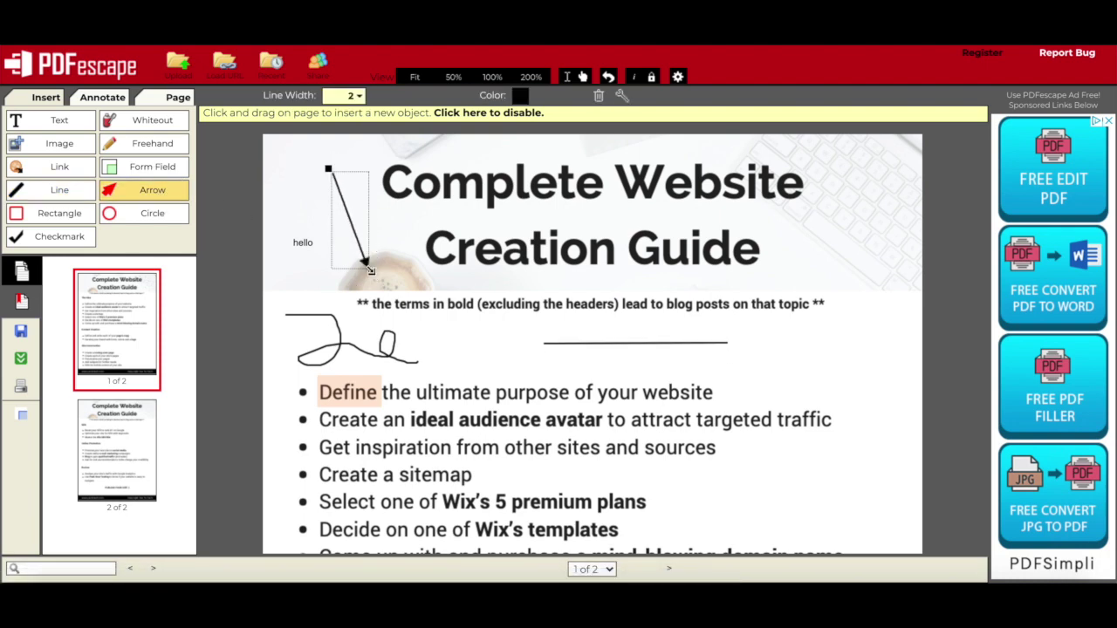
pyautogui.click(54, 213)
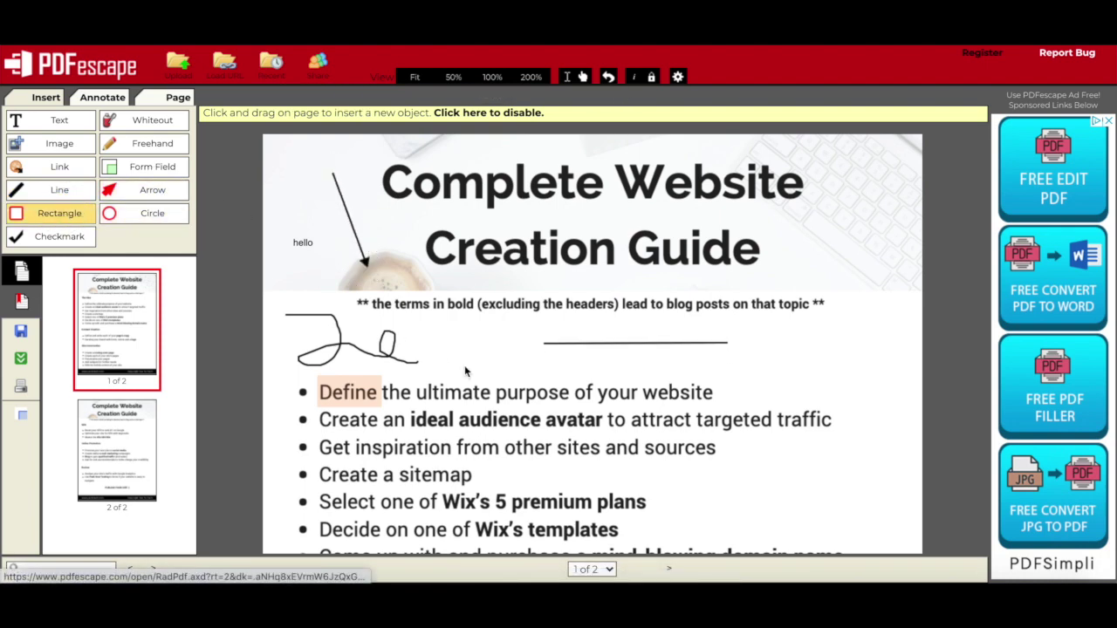
pyautogui.moveTo(518, 353); pyautogui.dragTo(718, 412)
# Add a red-filled ellipse right of the bullets and a checkmark below it.
pyautogui.click(161, 213)
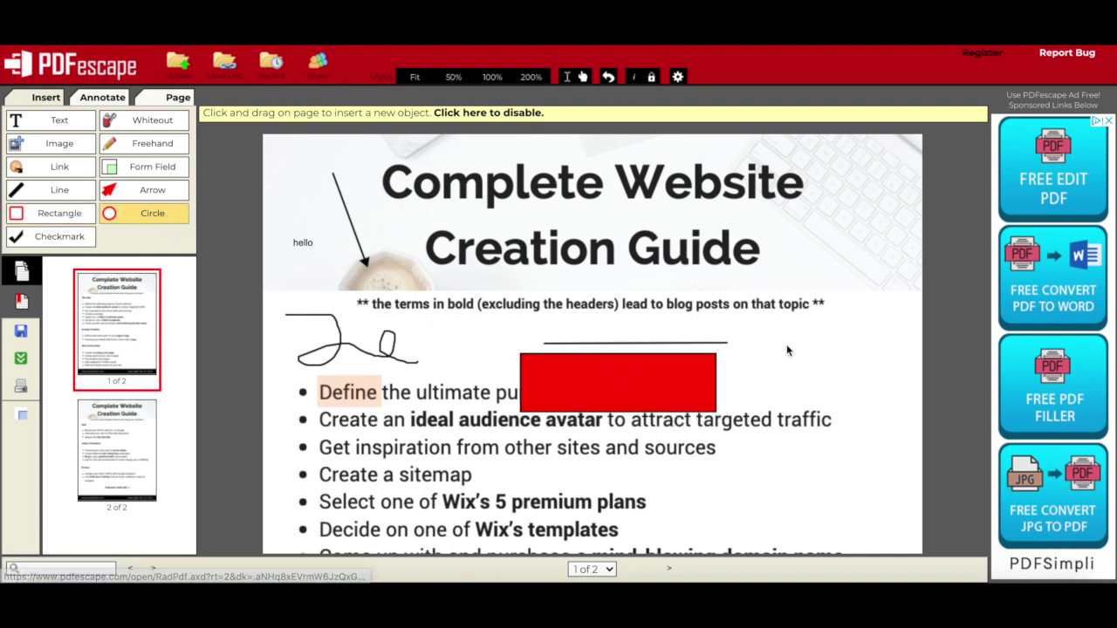
pyautogui.moveTo(840, 381); pyautogui.dragTo(758, 511)
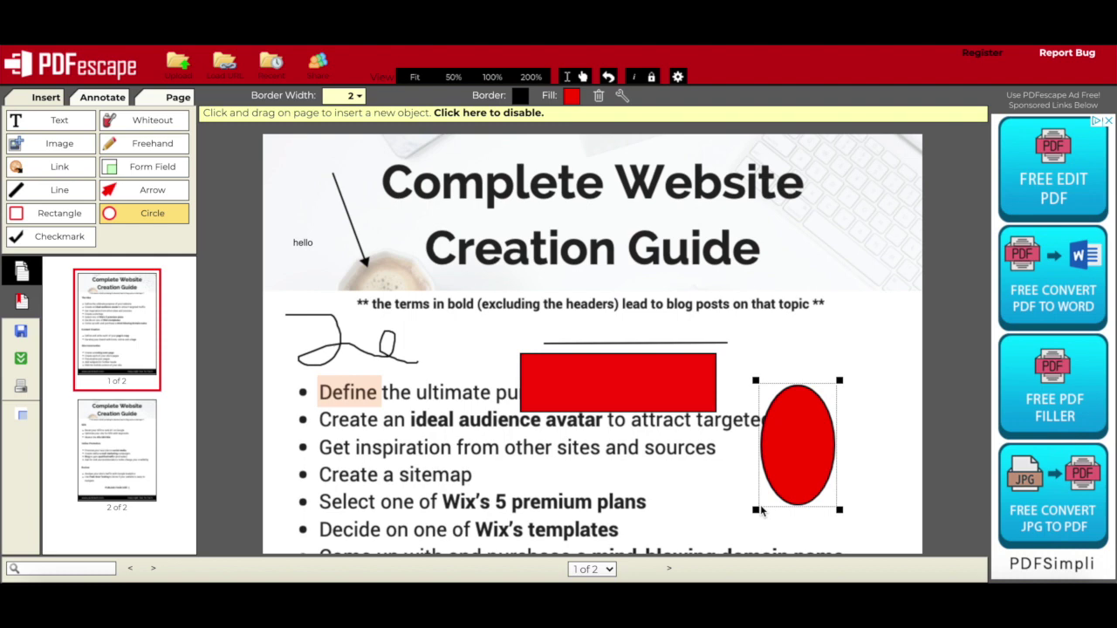
pyautogui.click(52, 236)
pyautogui.moveTo(682, 508)
pyautogui.mouseDown()
pyautogui.moveTo(757, 518)
pyautogui.moveTo(795, 578)
pyautogui.moveTo(790, 569)
pyautogui.mouseUp()
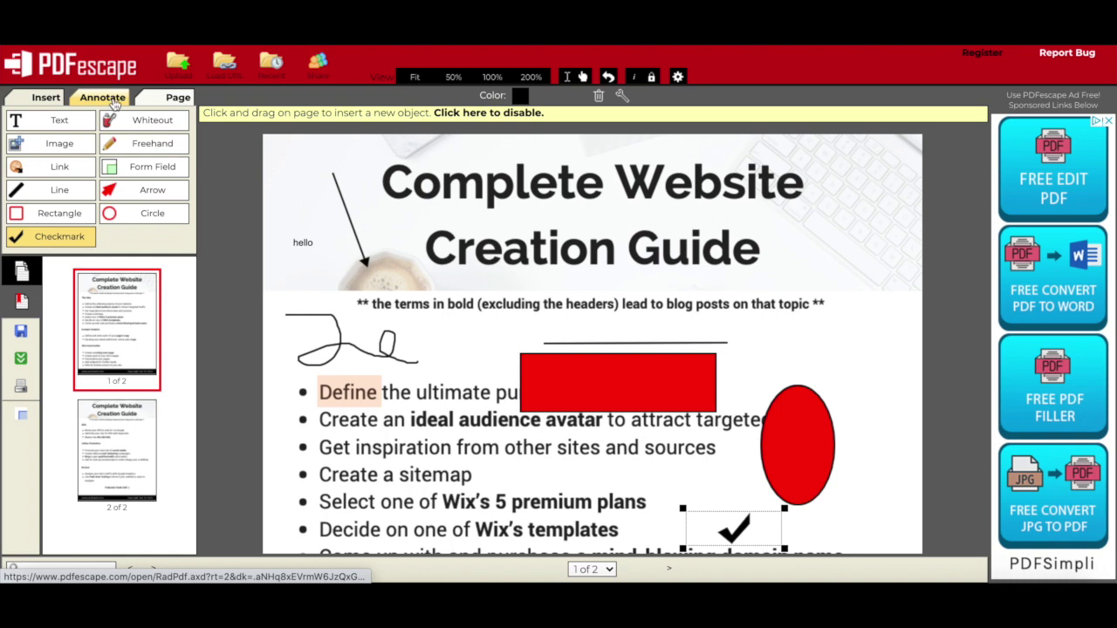
# Place a sticky note beside the guide's title.
pyautogui.click(111, 99)
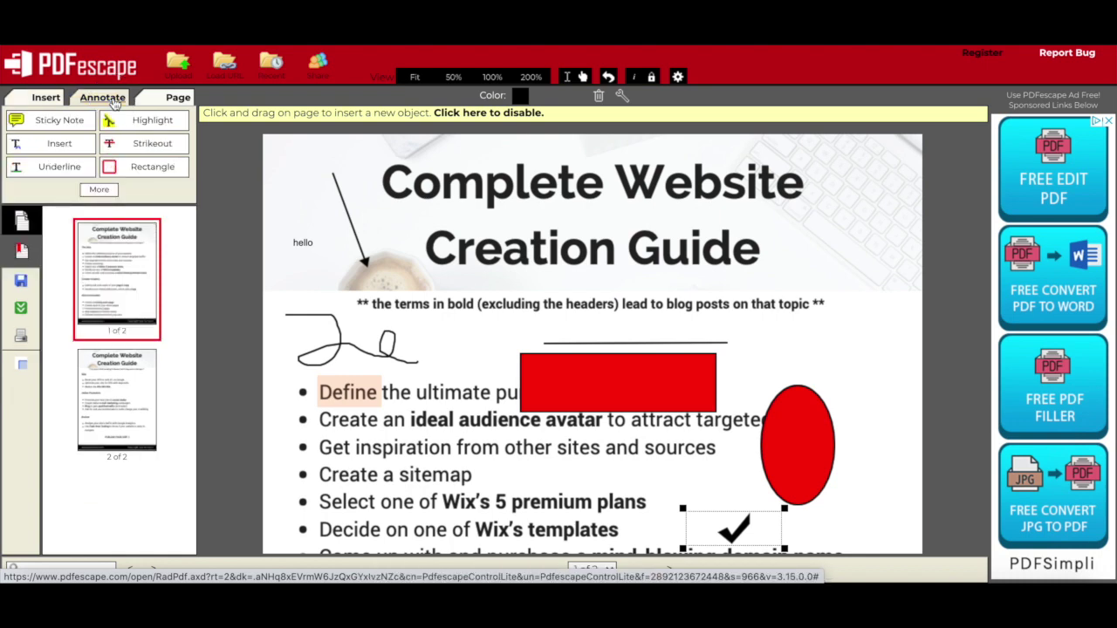
pyautogui.click(80, 122)
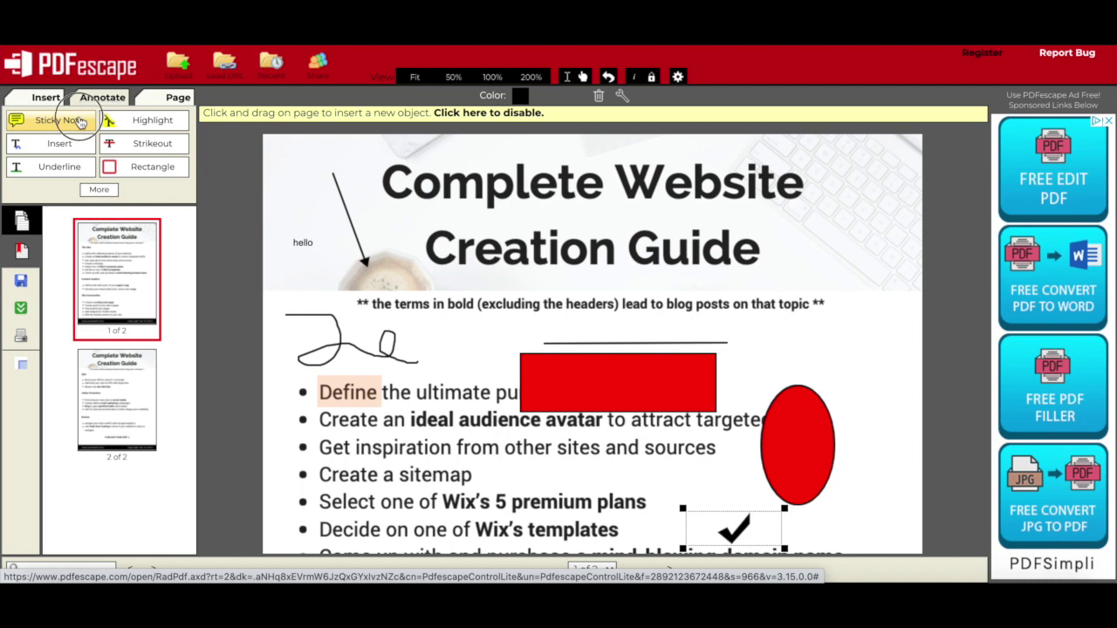
pyautogui.click(884, 316)
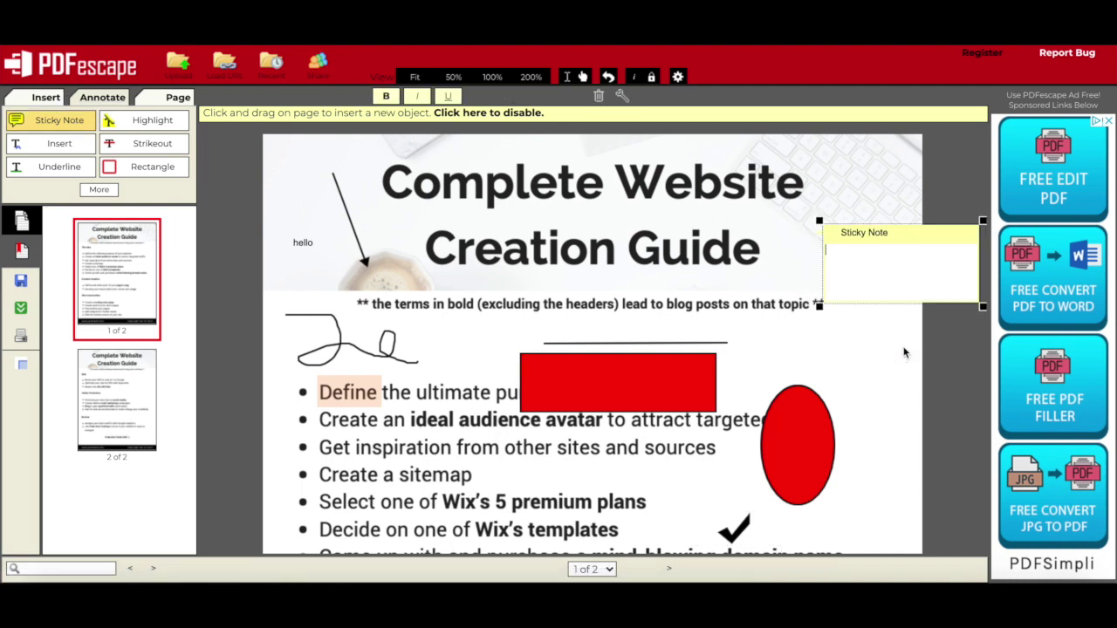
# Highlight 'Get inspiration' in yellow and attach an Insert comment near the red ellipse.
pyautogui.click(157, 120)
pyautogui.moveTo(319, 446); pyautogui.dragTo(463, 472)
pyautogui.click(70, 145)
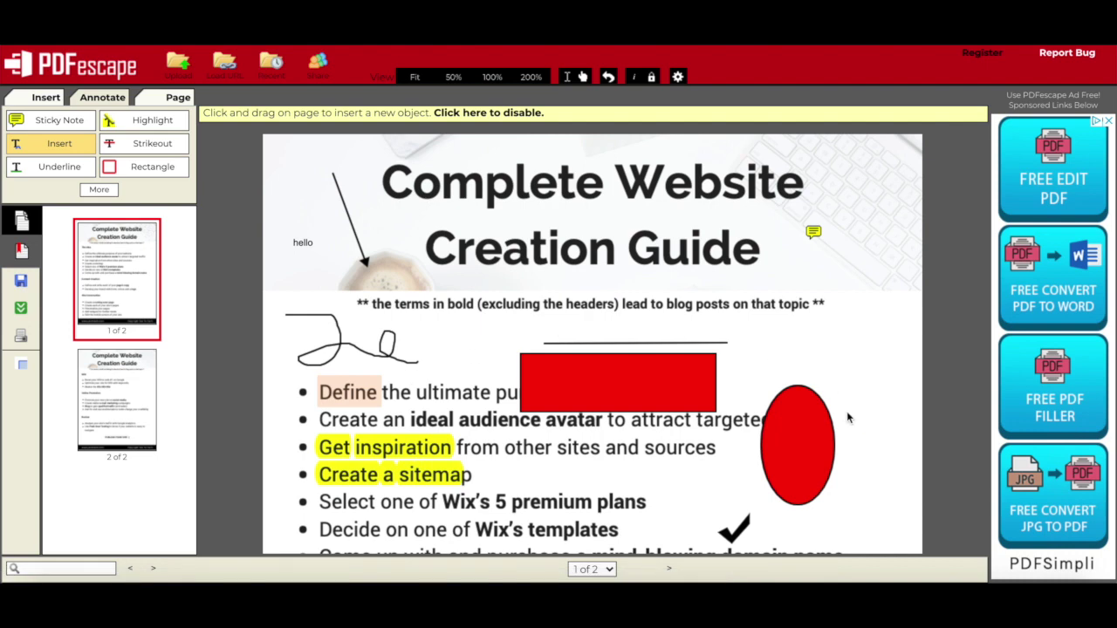
pyautogui.moveTo(794, 334); pyautogui.dragTo(908, 389)
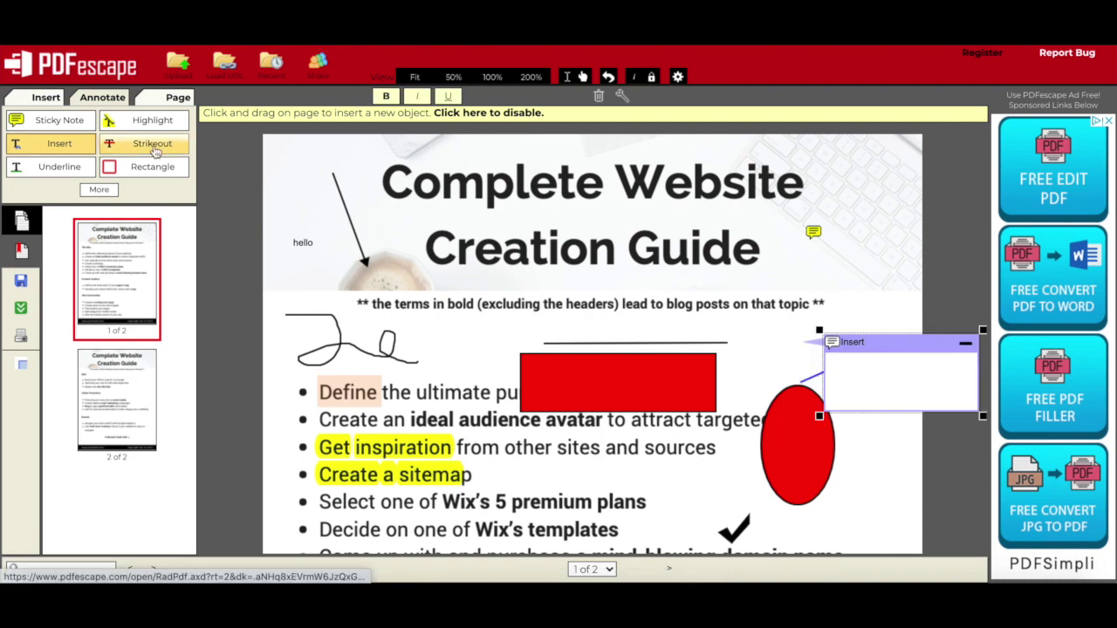
# Strike through 'Come up with' and underline 'purchase a' in green.
pyautogui.click(153, 145)
pyautogui.scroll(-3, 376, 417)
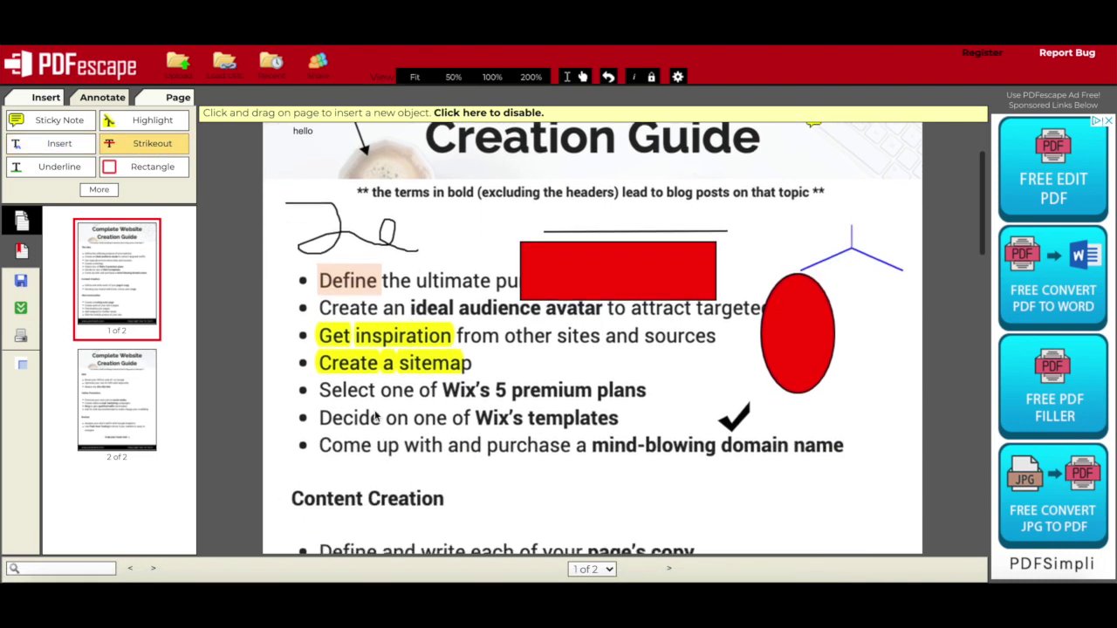
pyautogui.moveTo(316, 436); pyautogui.dragTo(446, 473)
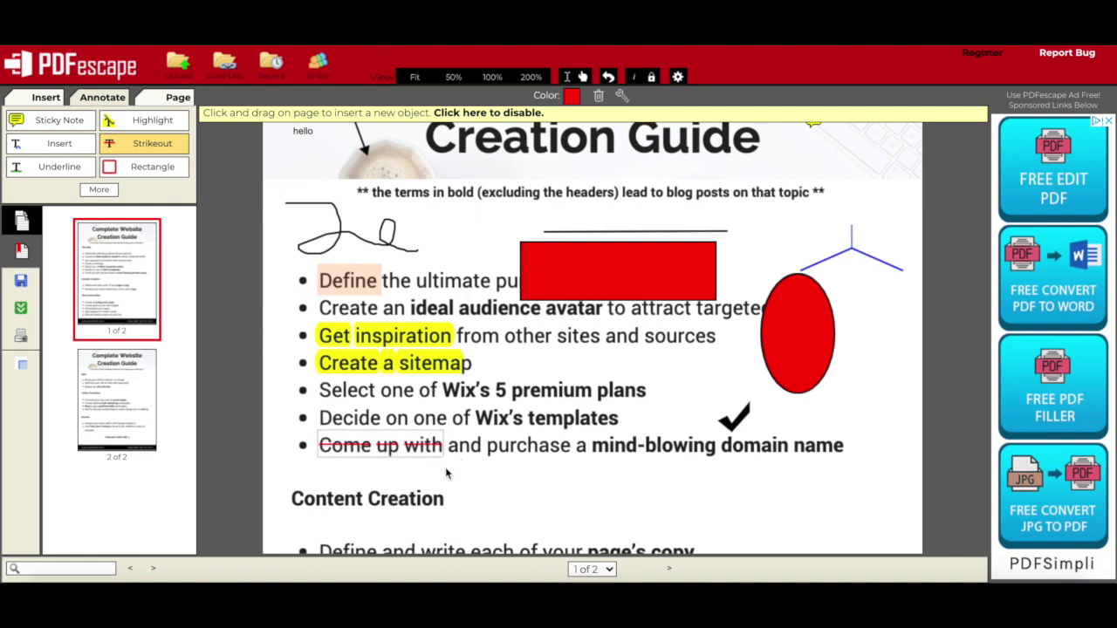
pyautogui.click(26, 172)
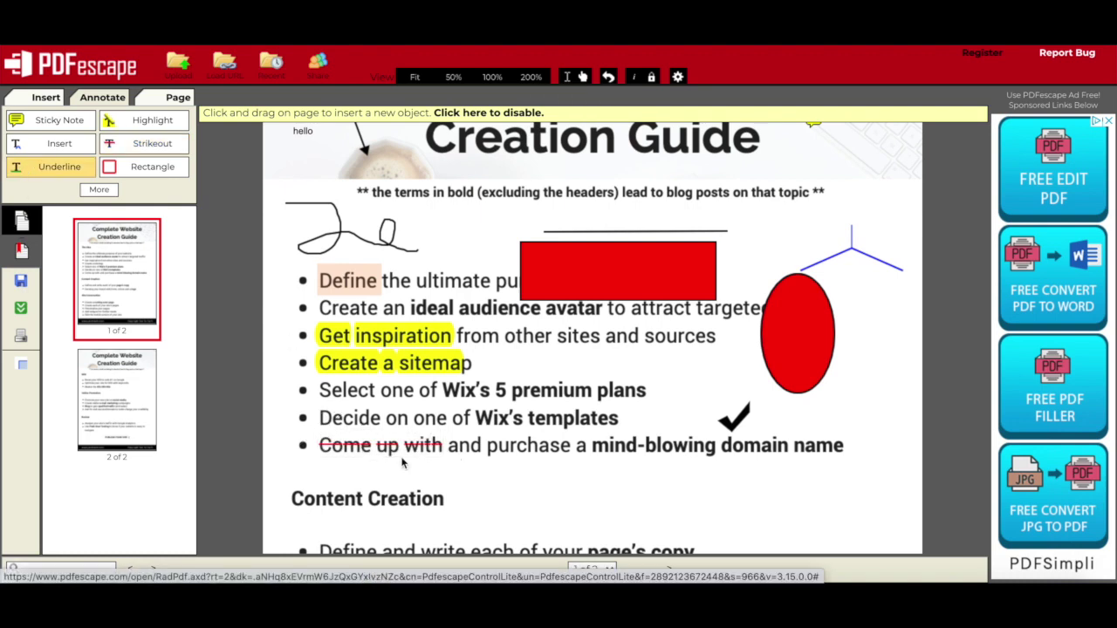
pyautogui.moveTo(484, 460); pyautogui.dragTo(623, 463)
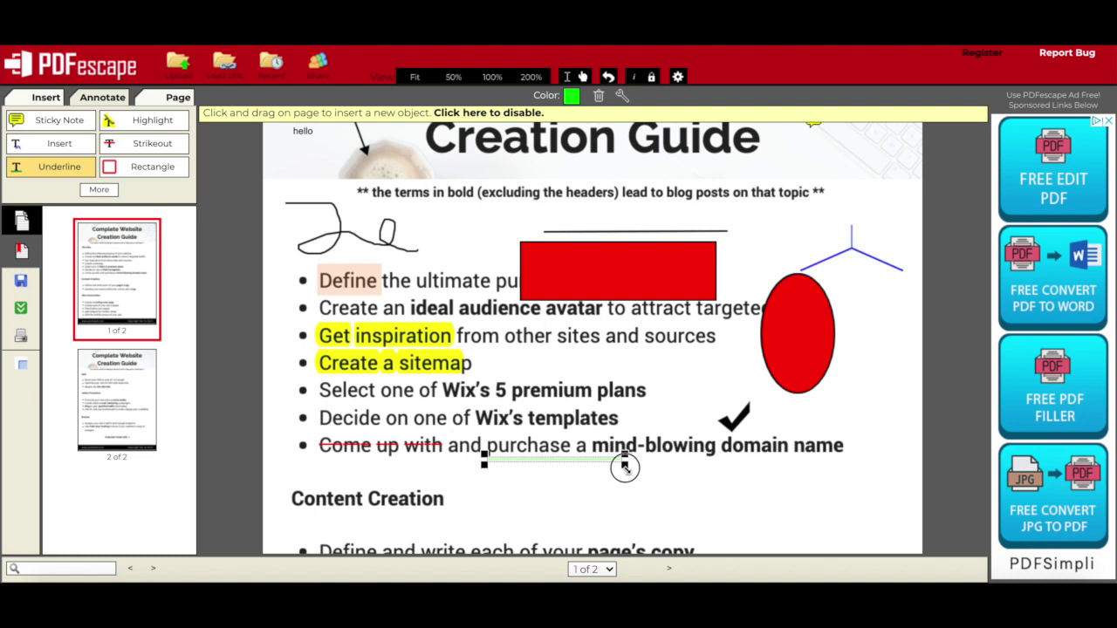
# Draw an outlined rectangle below the domain-name line and an oval around 'Content Creation'.
pyautogui.click(158, 172)
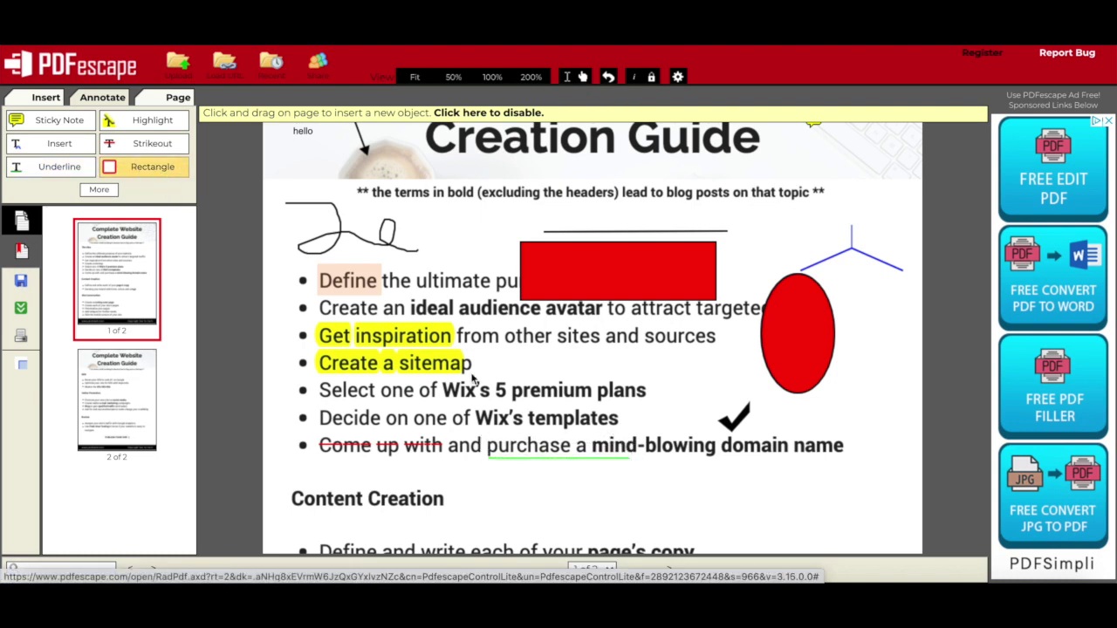
pyautogui.moveTo(656, 461); pyautogui.dragTo(836, 521)
pyautogui.click(99, 190)
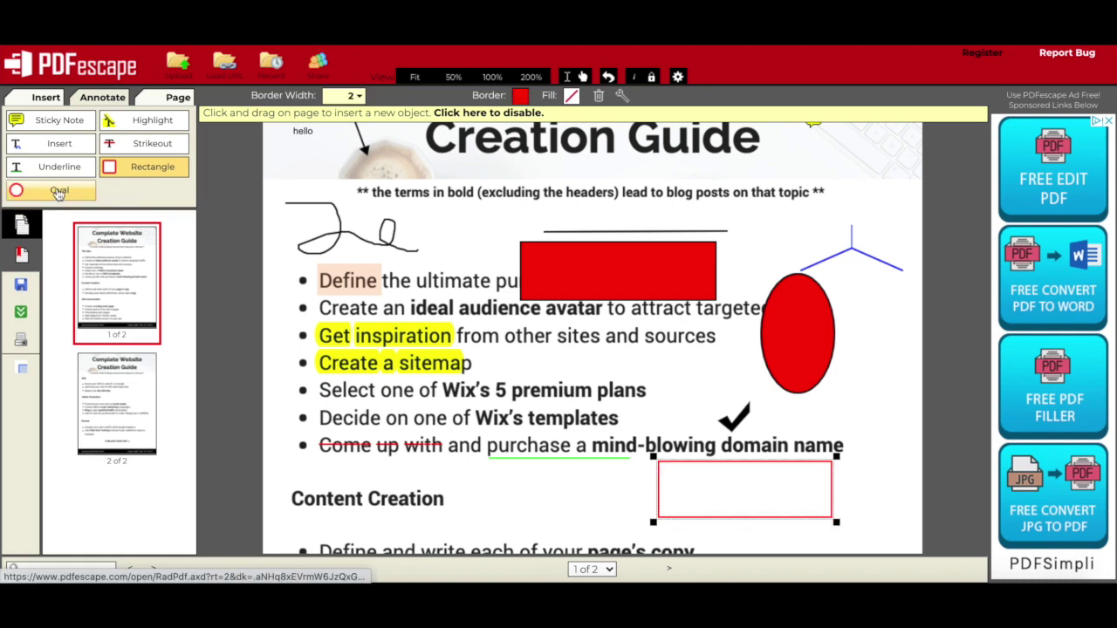
pyautogui.click(57, 192)
pyautogui.moveTo(586, 485); pyautogui.dragTo(348, 527)
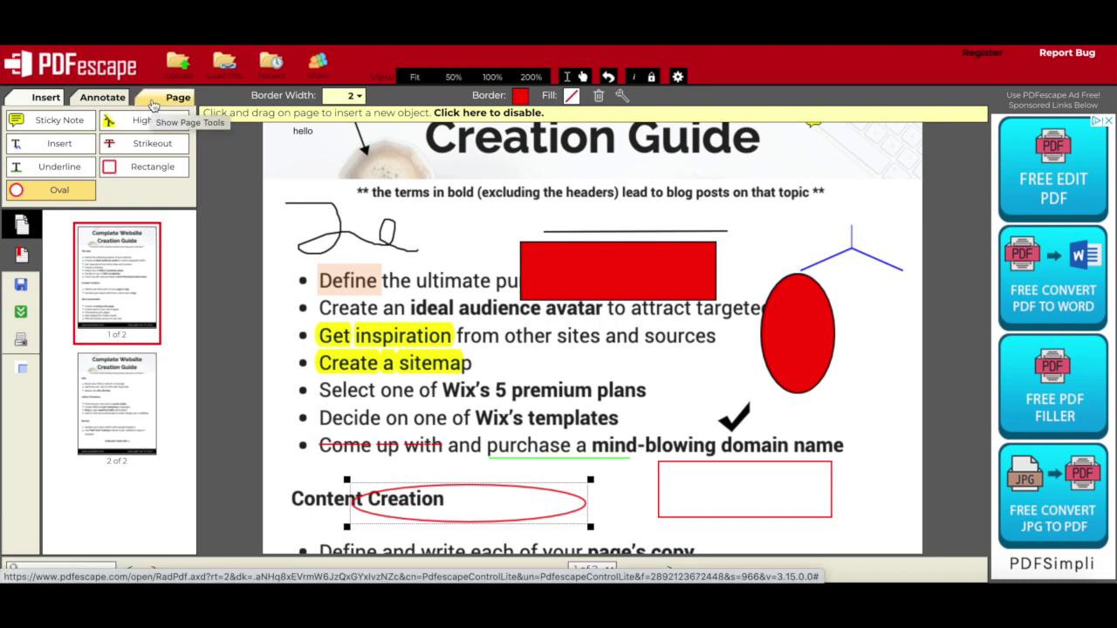
# Move the annotated page to position 2.
pyautogui.click(153, 105)
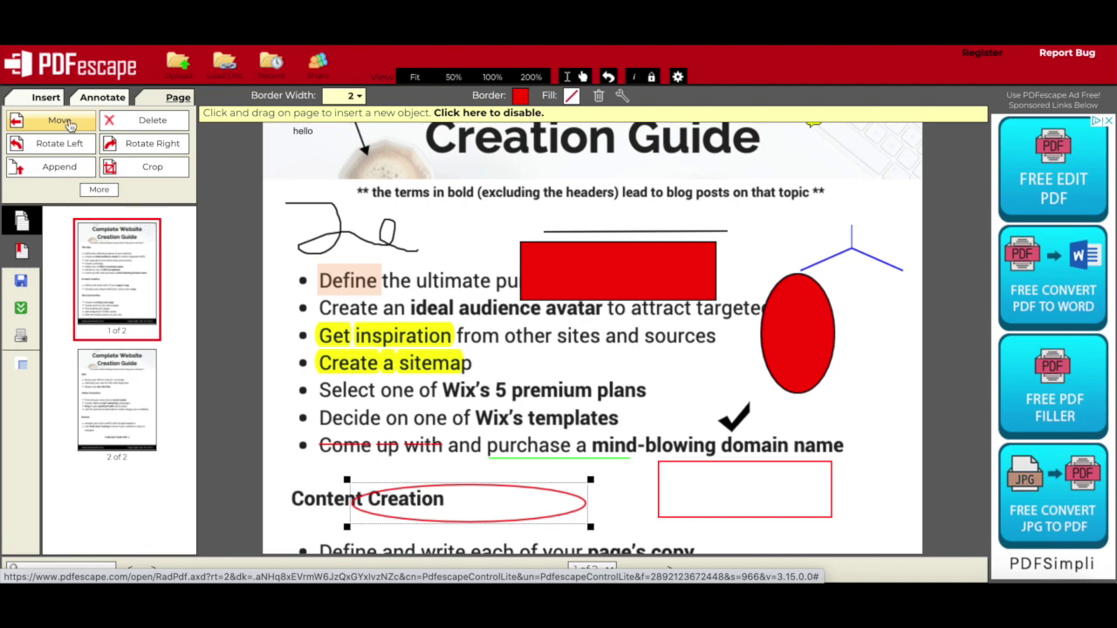
pyautogui.click(59, 122)
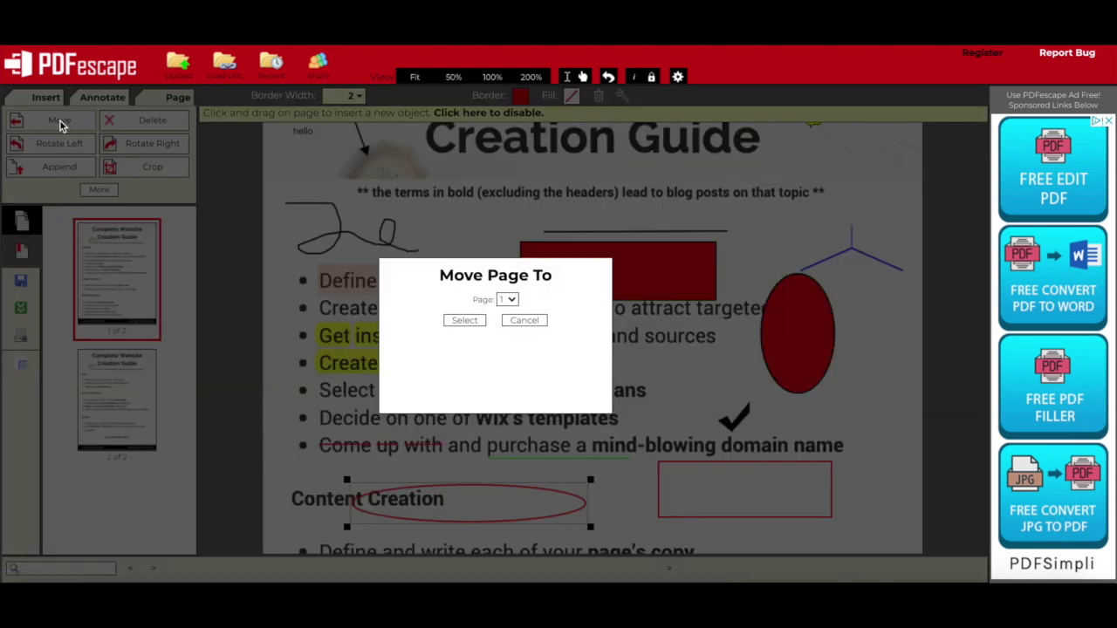
pyautogui.click(509, 301)
pyautogui.click(511, 312)
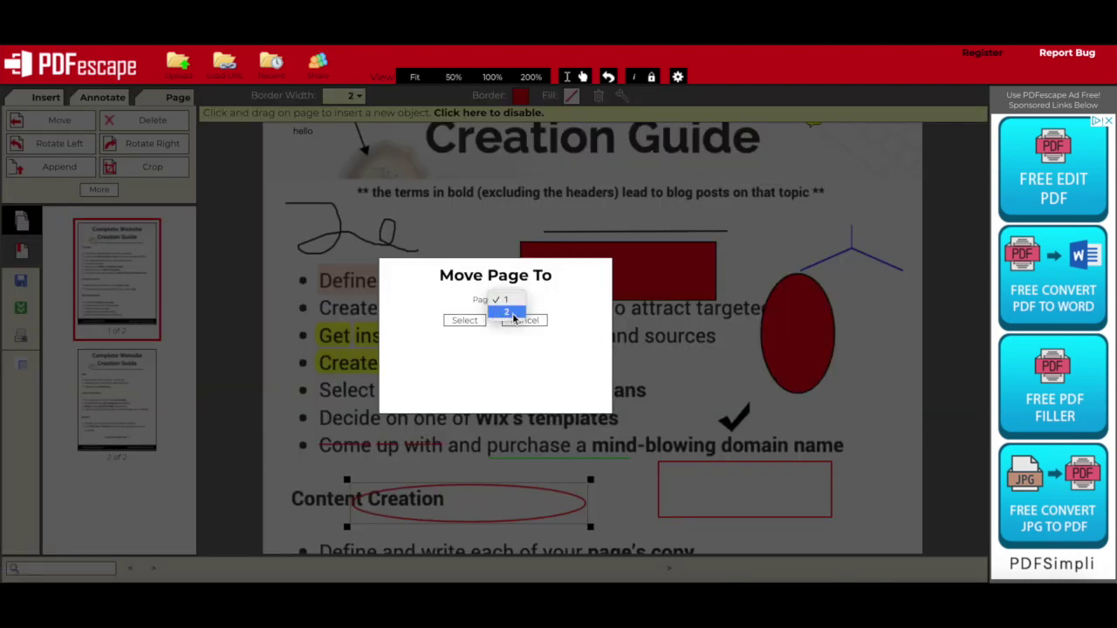
pyautogui.click(480, 320)
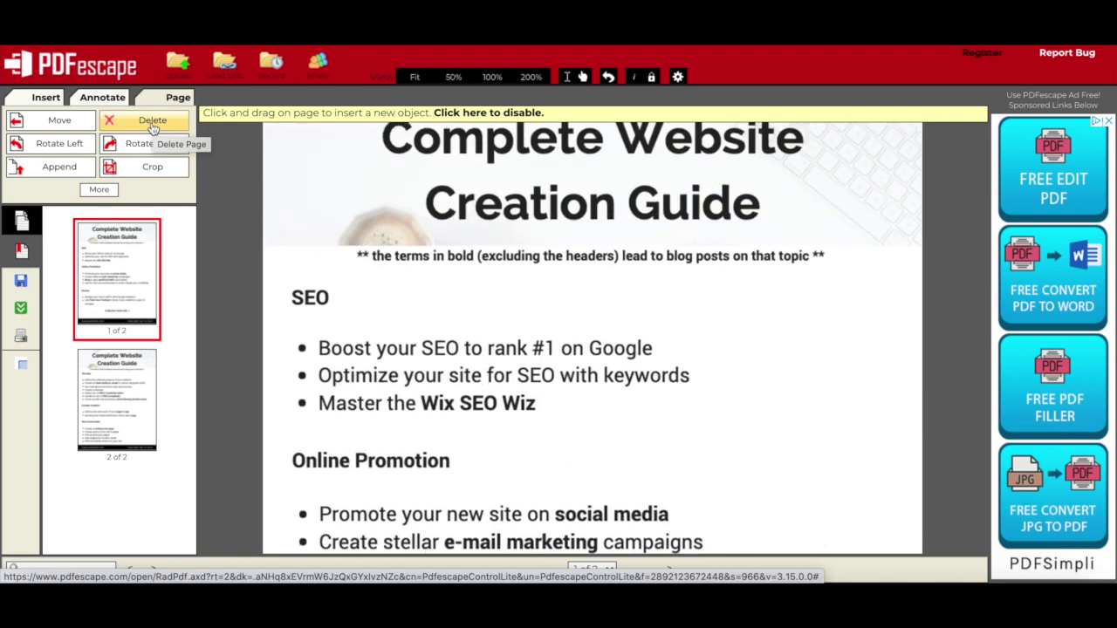
# Delete the SEO page, then rotate the remaining page left and back upright.
pyautogui.click(151, 122)
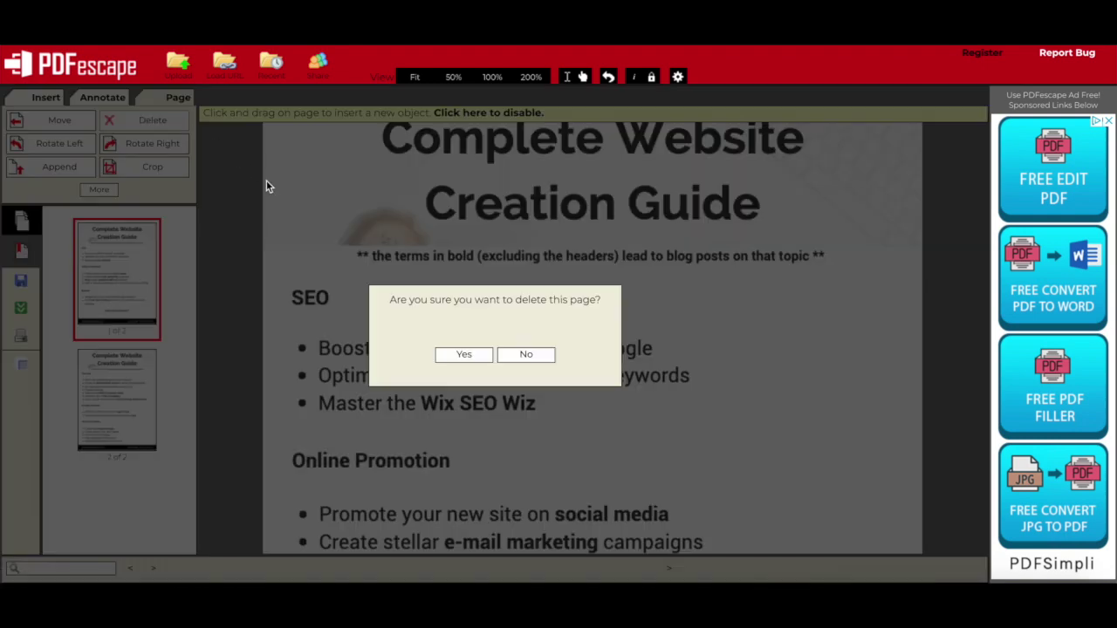
pyautogui.click(461, 355)
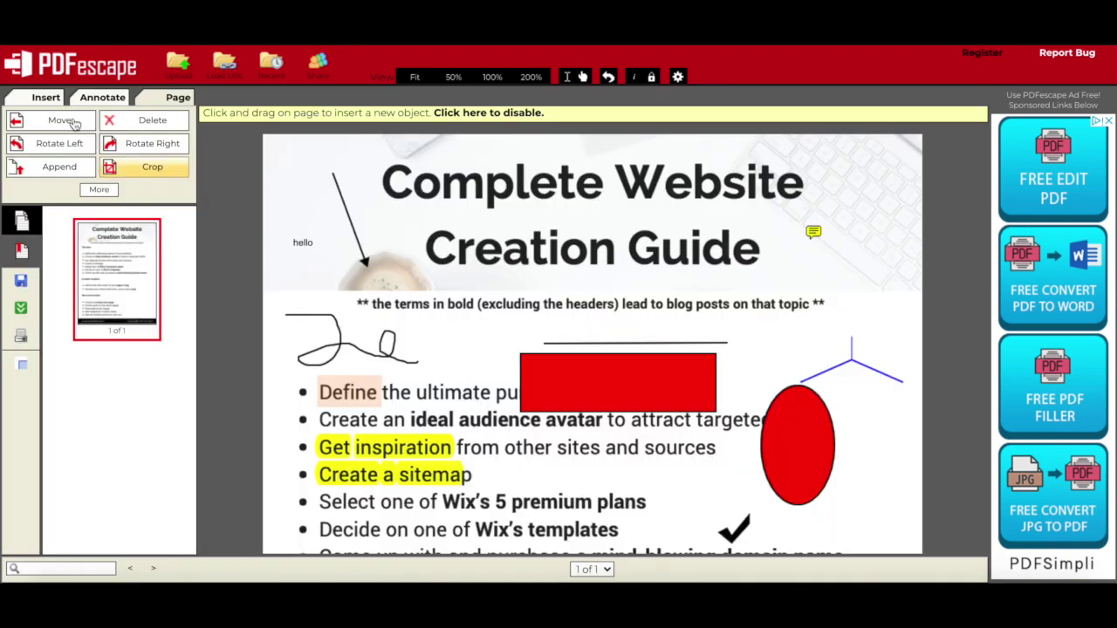
pyautogui.click(69, 145)
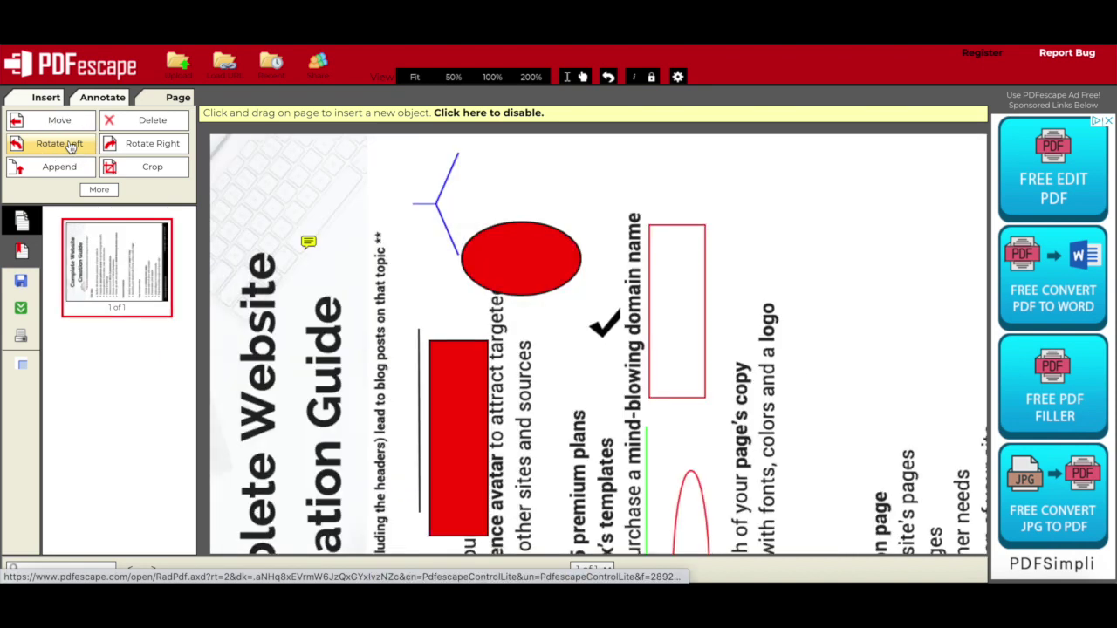
pyautogui.click(131, 146)
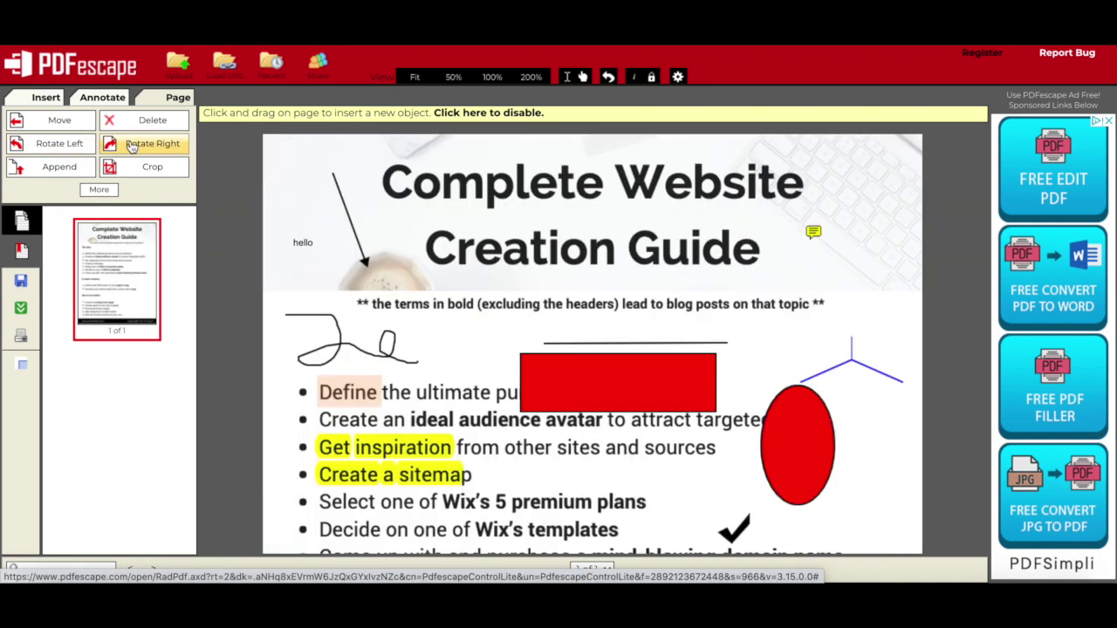
# Decline appending a file and crop the page to its bottom Site Construction section.
pyautogui.click(51, 171)
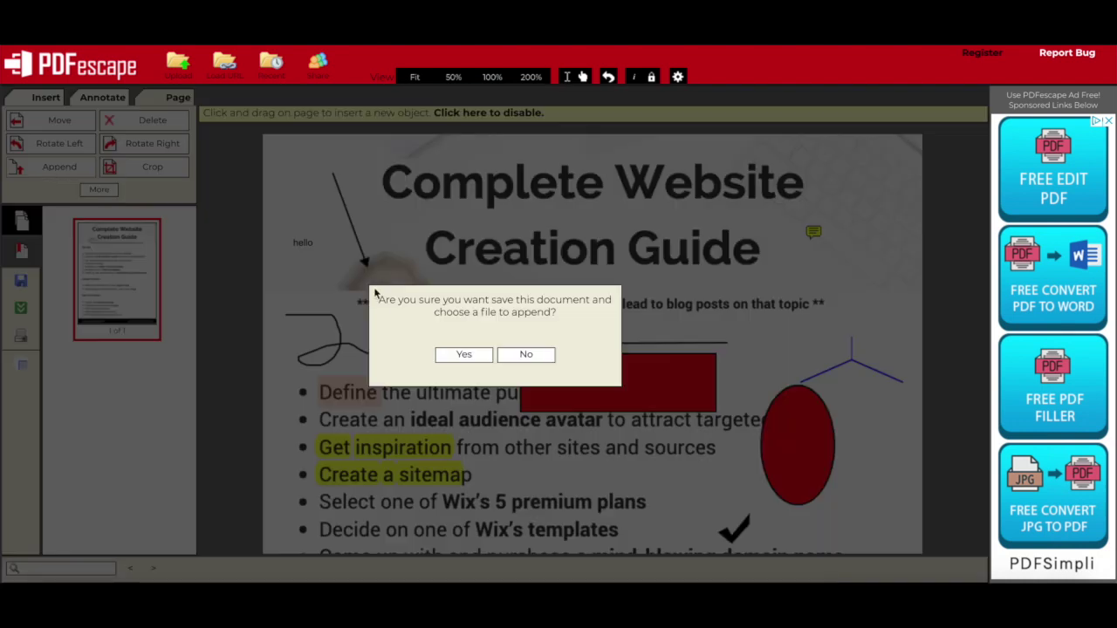
pyautogui.click(526, 354)
pyautogui.click(152, 169)
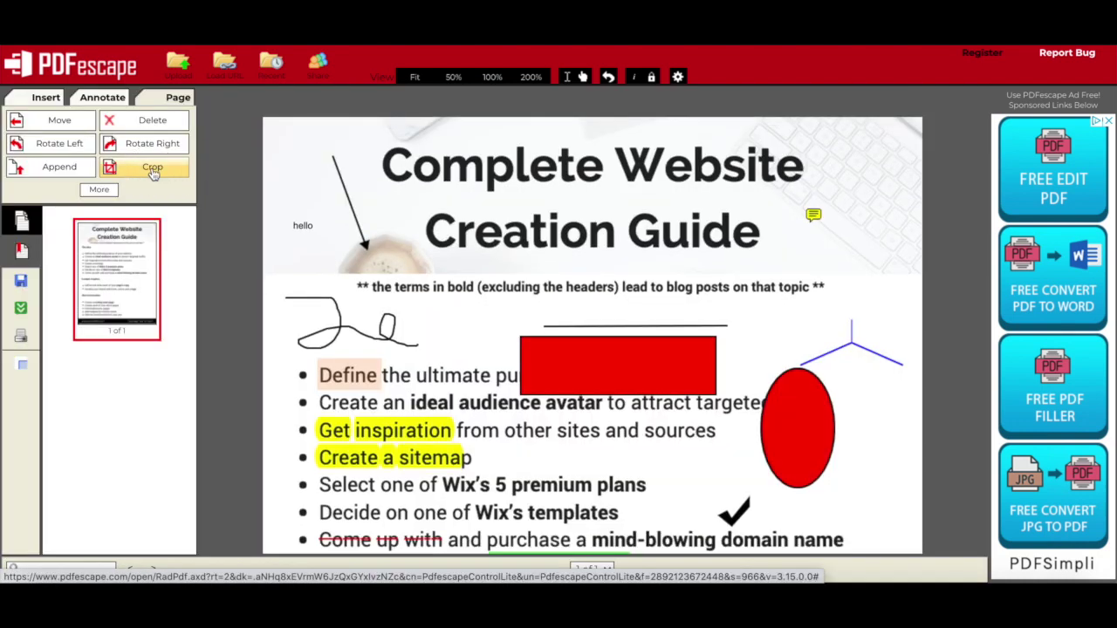
pyautogui.moveTo(430, 417); pyautogui.dragTo(768, 559)
pyautogui.click(465, 370)
# Deskew the page by -11.20° using a traced line.
pyautogui.click(98, 190)
pyautogui.click(61, 197)
pyautogui.moveTo(443, 140); pyautogui.dragTo(680, 190)
pyautogui.click(466, 324)
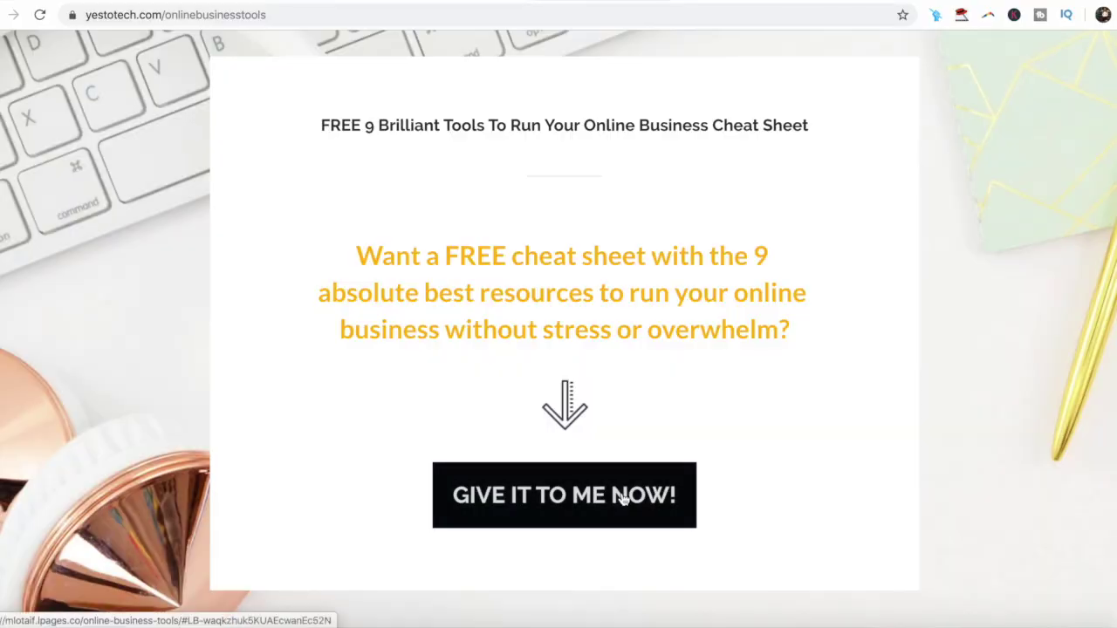
# Open the 'GIVE IT TO ME NOW!' cheat-sheet form and enter the subscriber's first name and e-mail.
pyautogui.click(619, 496)
pyautogui.click(618, 479)
pyautogui.write('Marina')
pyautogui.press('Tab')
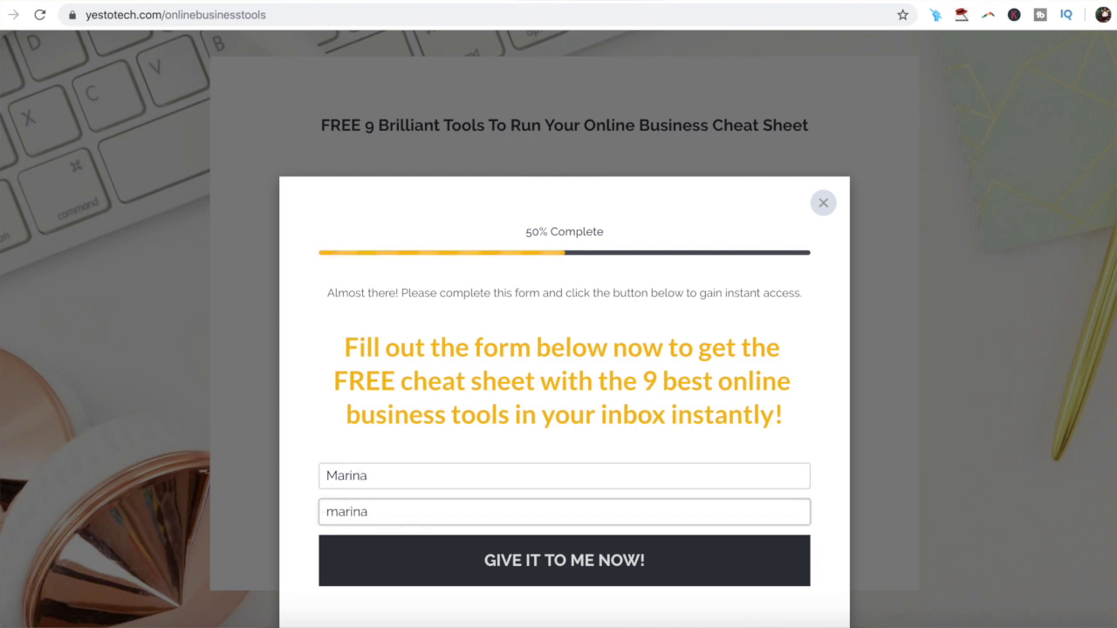
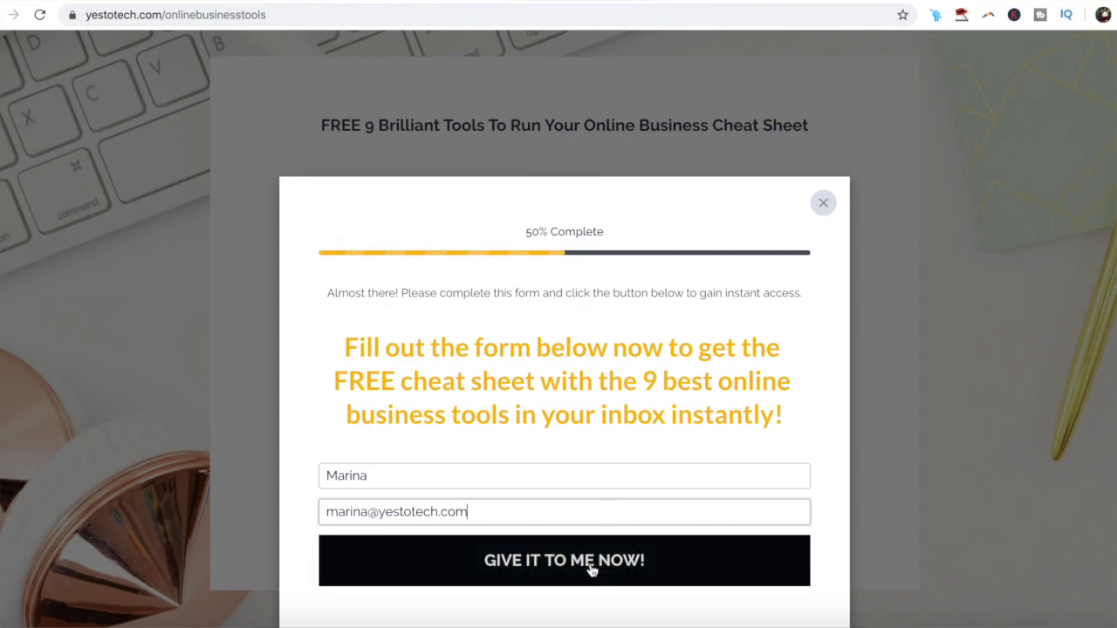